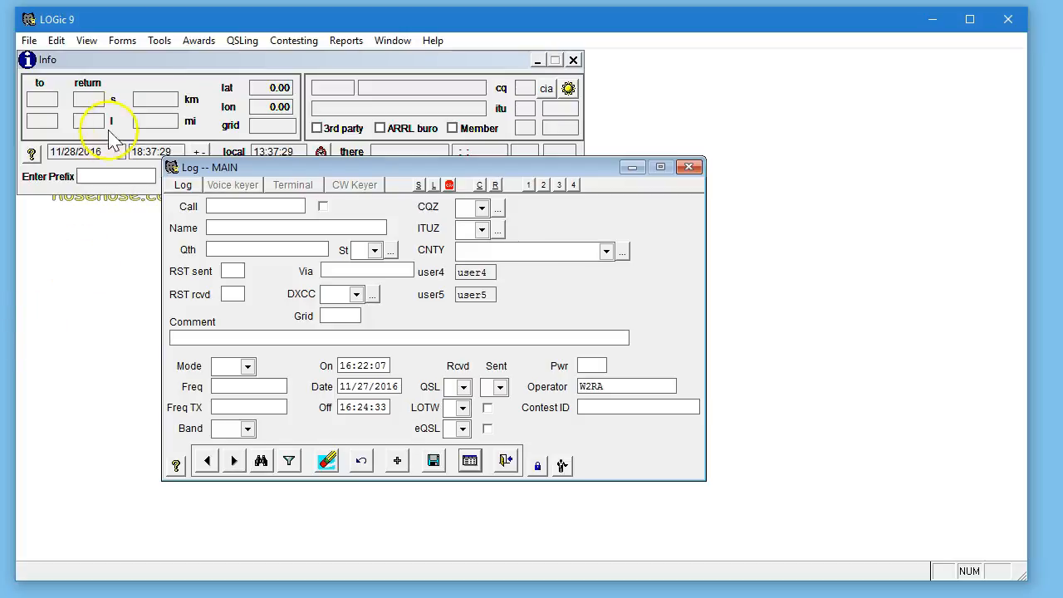
Open the setup for log fields, spotting, and awards tracking.
{"action": "left_click", "coordinate": [157, 41]}
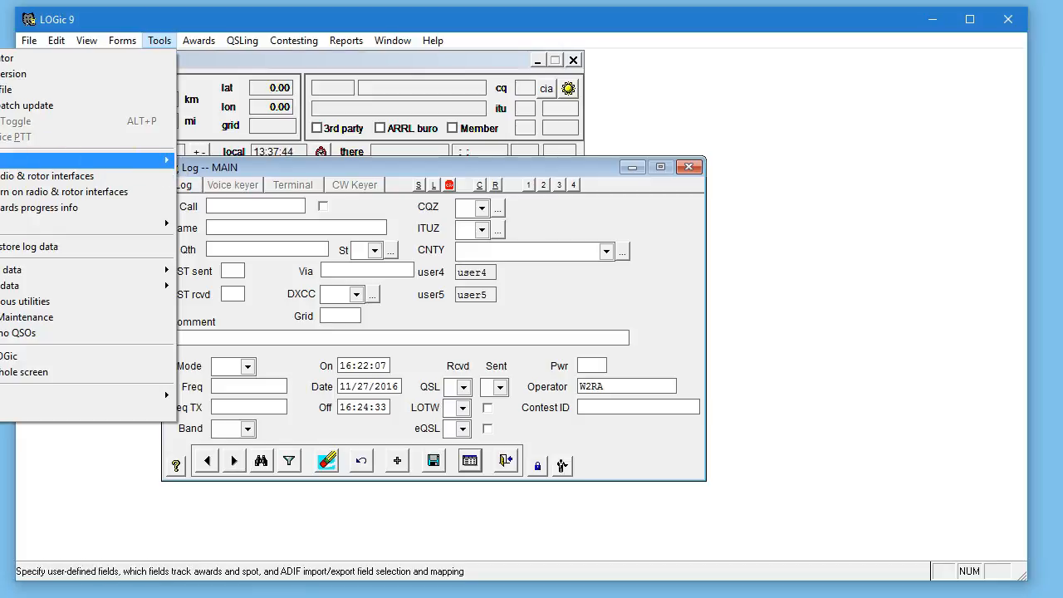
{"action": "left_click", "coordinate": [572, 62]}
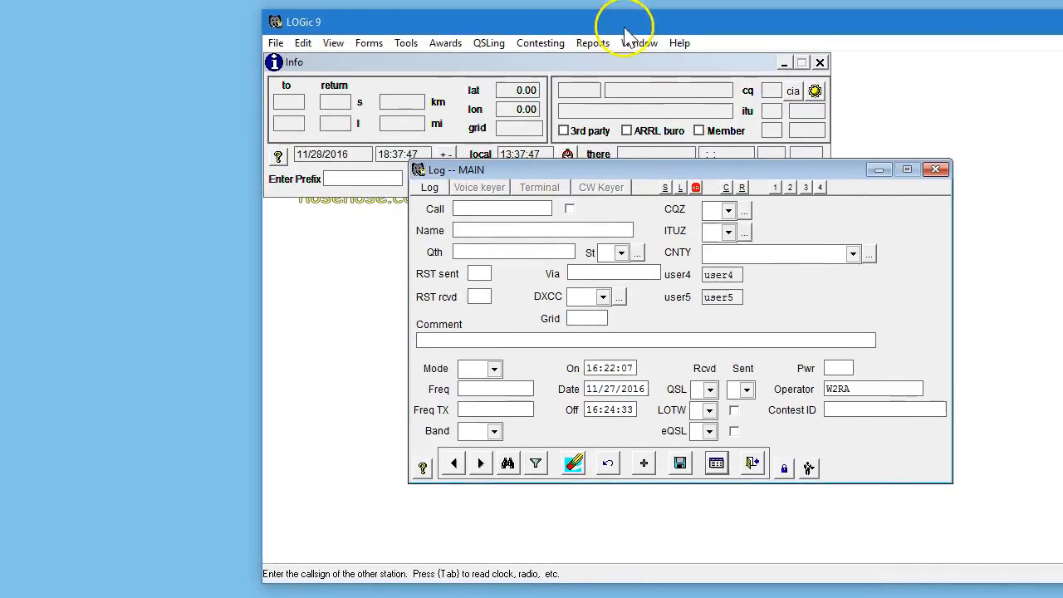
{"action": "left_click", "coordinate": [409, 46]}
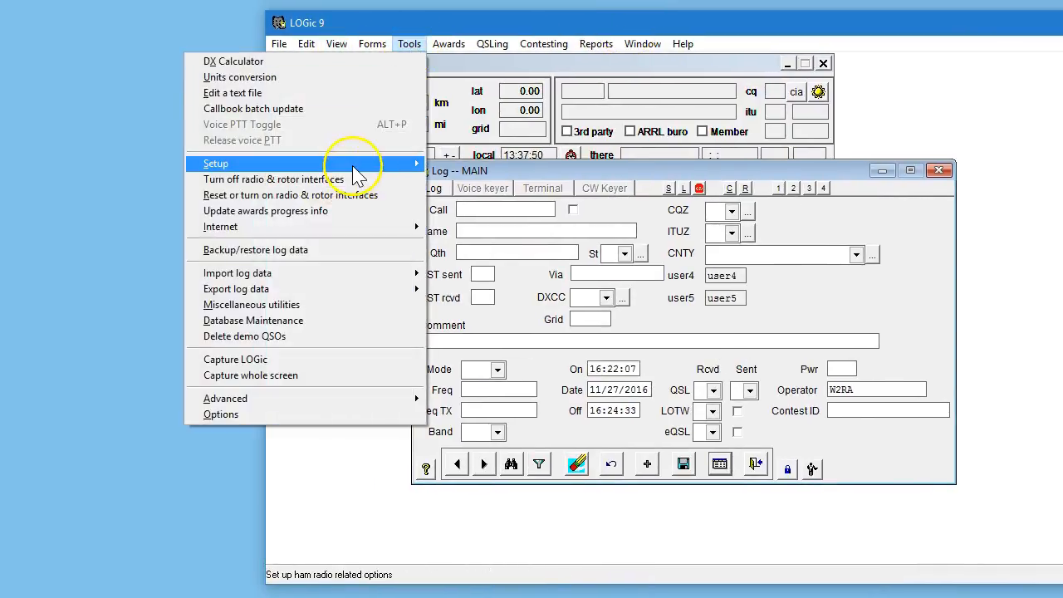
{"action": "mouse_move", "coordinate": [353, 166]}
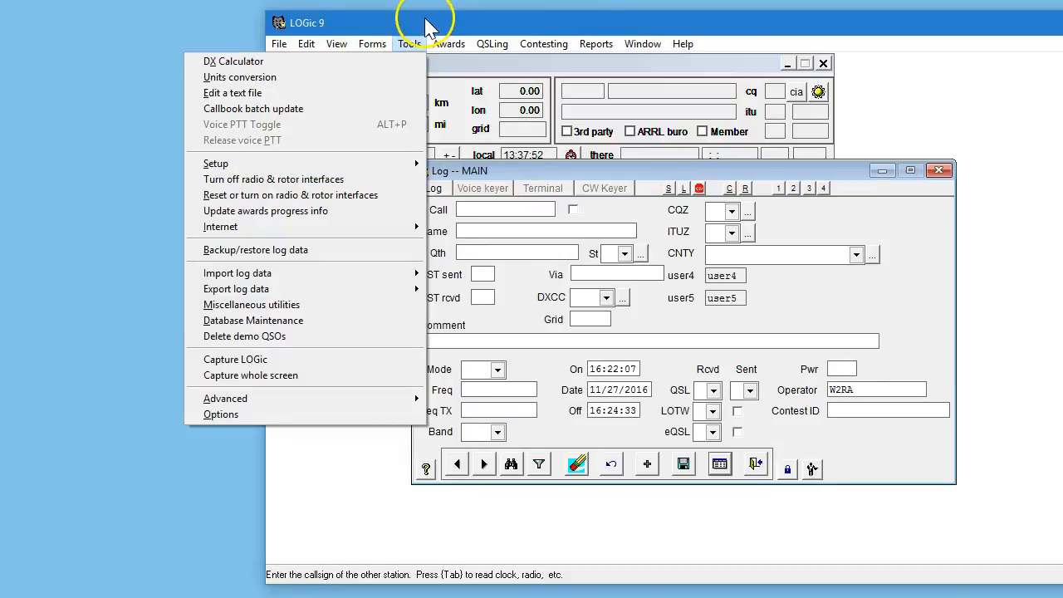
{"action": "left_click", "coordinate": [412, 45]}
{"action": "left_click", "coordinate": [525, 50]}
{"action": "mouse_move", "coordinate": [451, 163]}
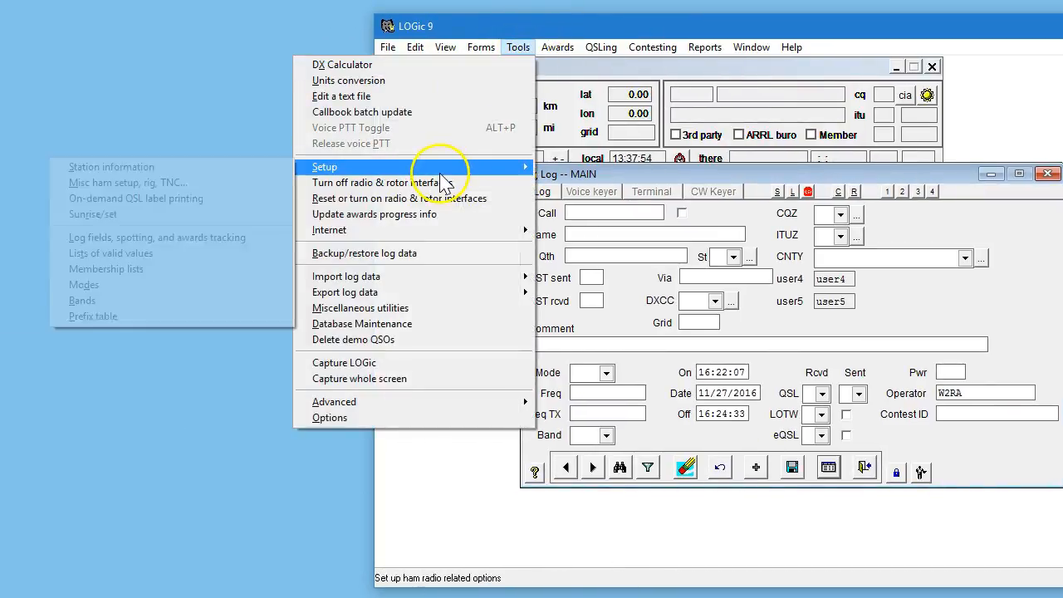
{"action": "left_click", "coordinate": [231, 243]}
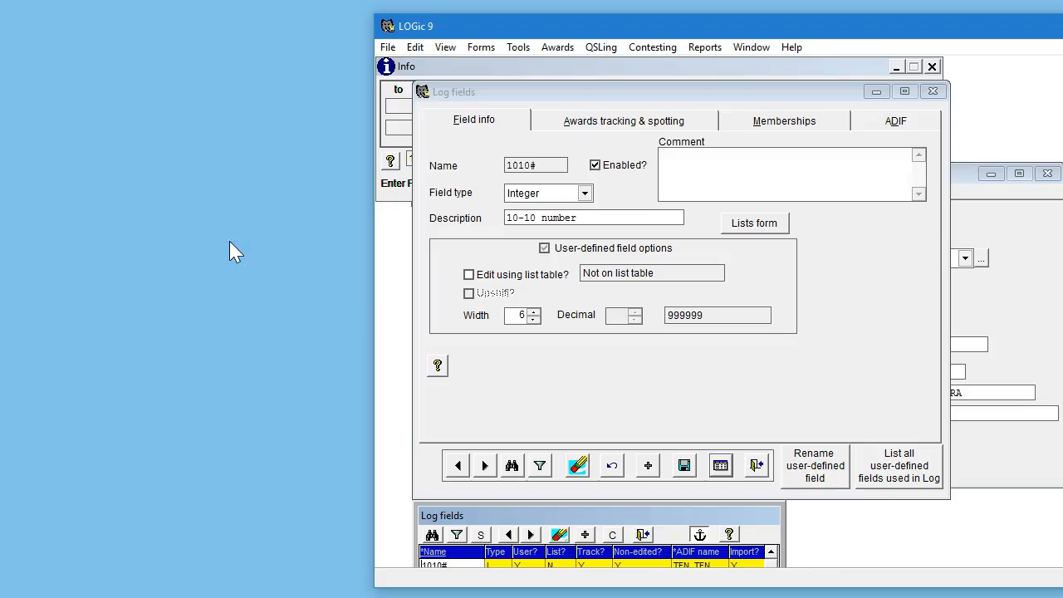
Find the log field named OMISS.
{"action": "left_click", "coordinate": [512, 466]}
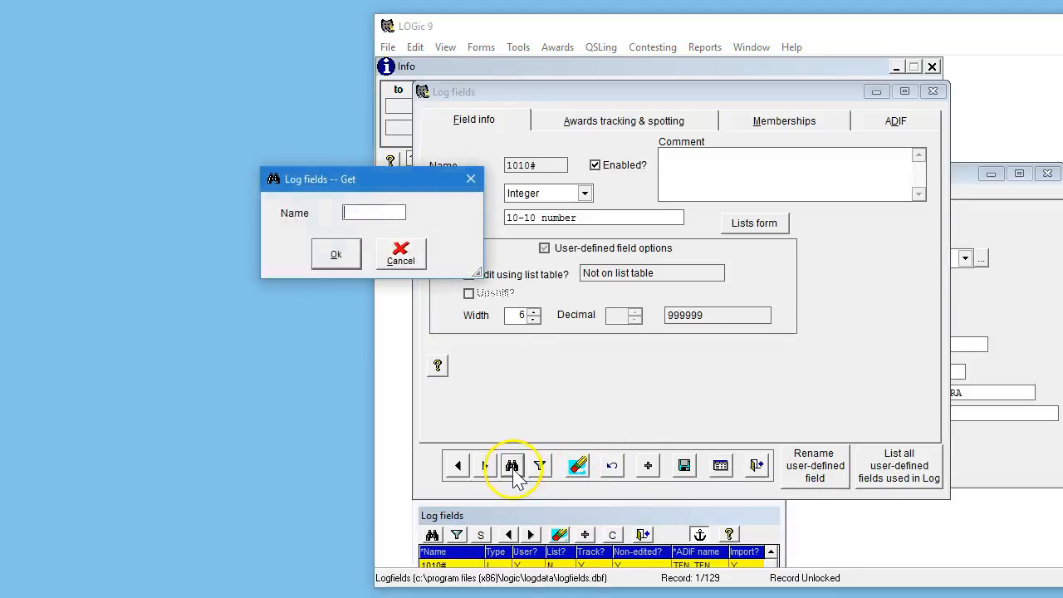
{"action": "type", "text": "OMISS"}
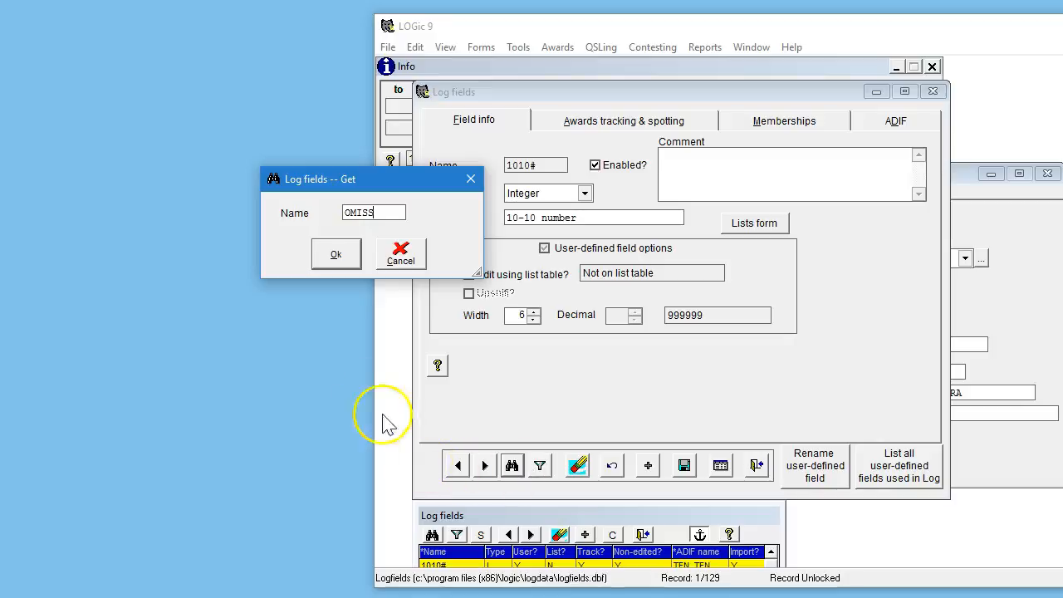
{"action": "left_click", "coordinate": [337, 256]}
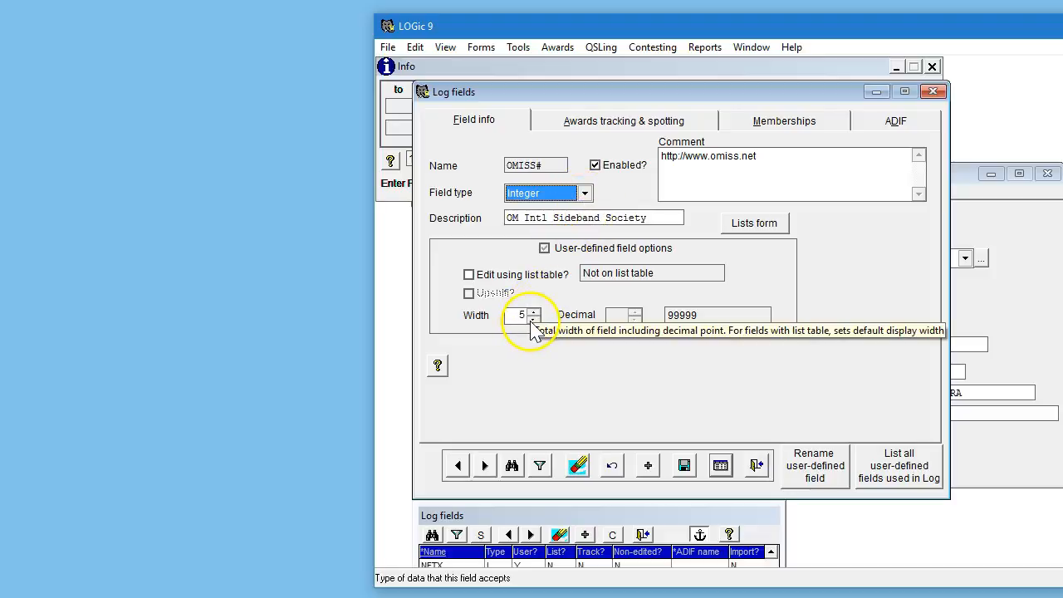
Review the OMISS# field's awards tracking and memberships settings, setting membership data to Always Copy.
{"action": "left_click", "coordinate": [636, 126]}
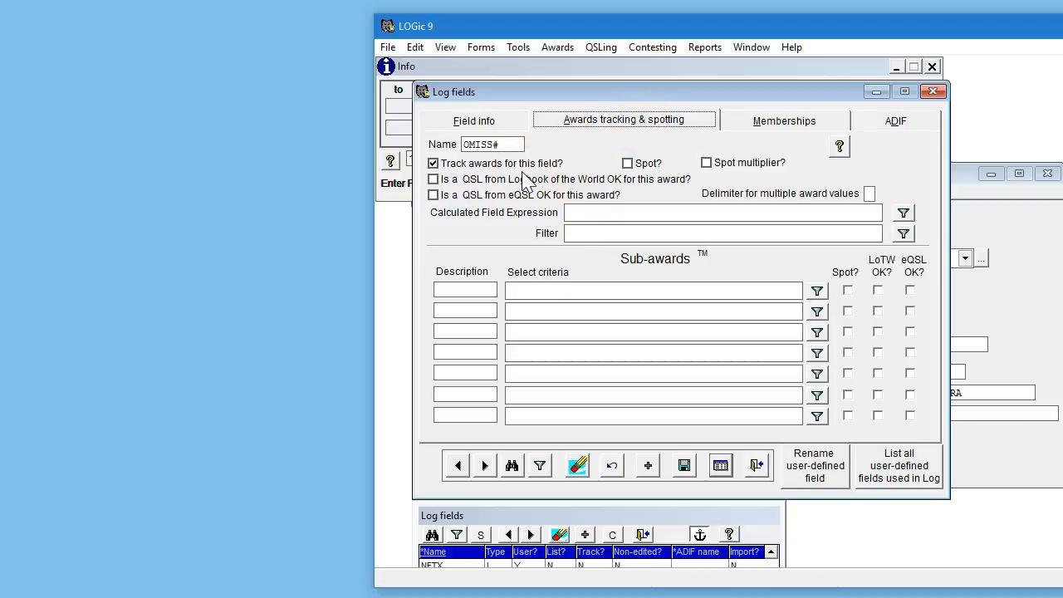
{"action": "left_click", "coordinate": [781, 126]}
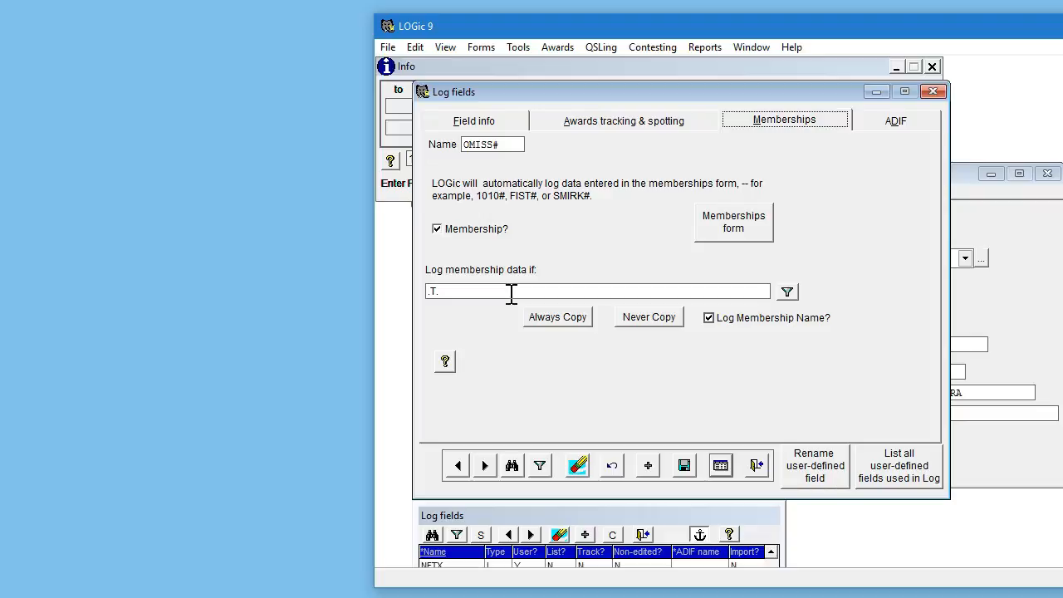
{"action": "left_click", "coordinate": [554, 326]}
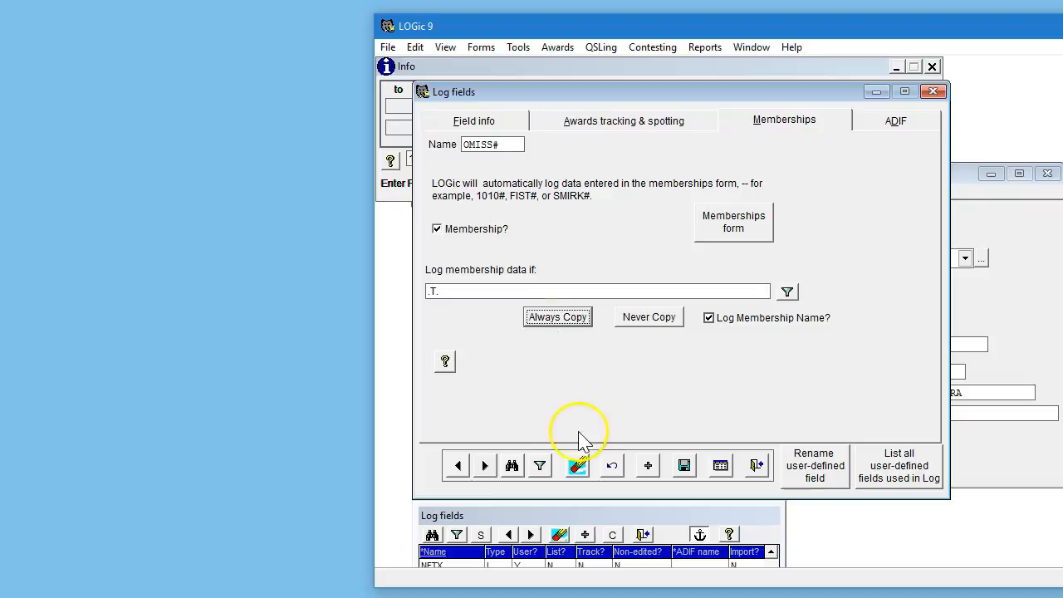
Bring up the log fields list window and move it up to show the OMISS# row.
{"action": "left_click", "coordinate": [700, 540]}
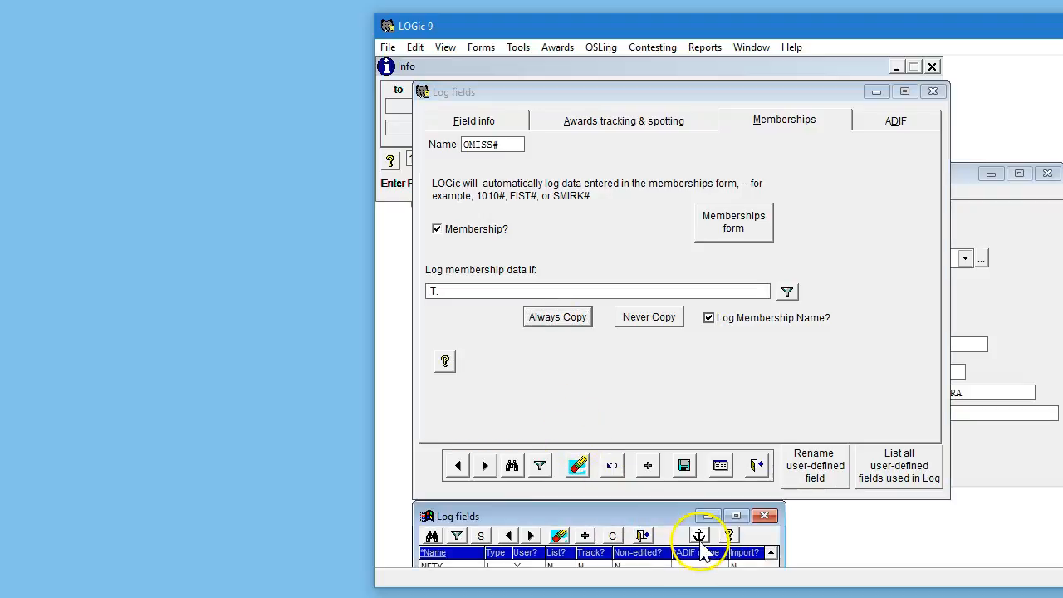
{"action": "left_click_drag", "start_coordinate": [673, 518], "coordinate": [771, 416]}
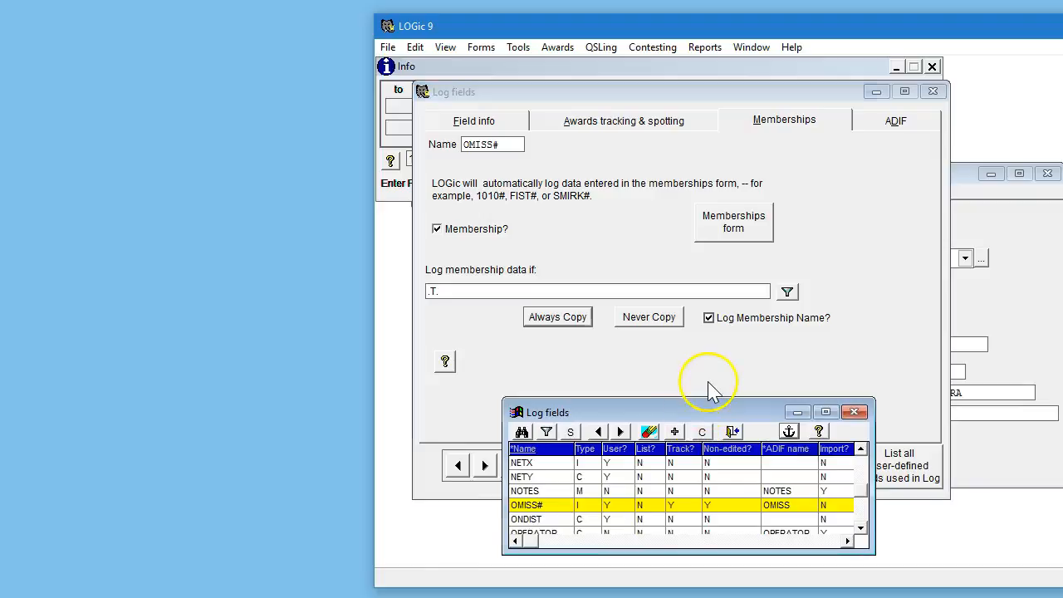
{"action": "left_click", "coordinate": [707, 391]}
Find the 1010# log field.
{"action": "left_click", "coordinate": [511, 466]}
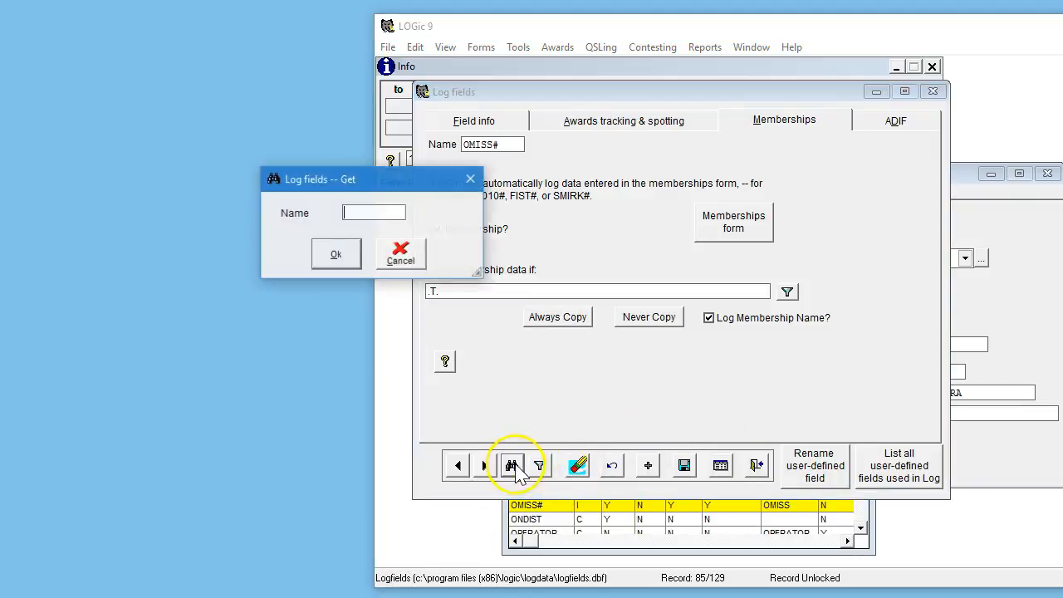
{"action": "type", "text": "1019"}
{"action": "key", "text": "Return"}
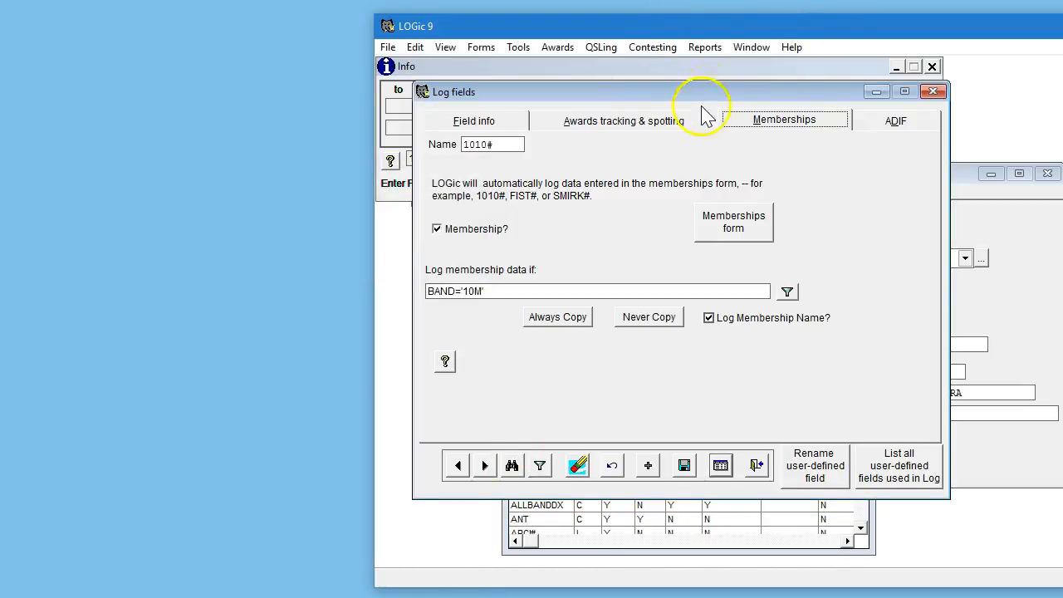
Open the filter builder for the 1010# membership condition and close it again.
{"action": "left_click", "coordinate": [496, 292]}
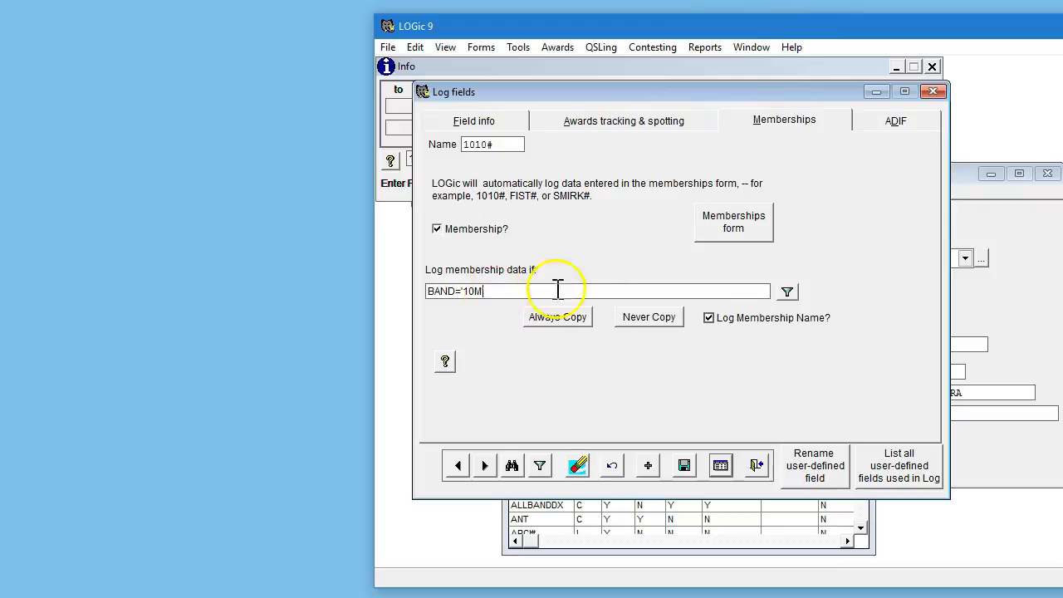
{"action": "left_click", "coordinate": [787, 291]}
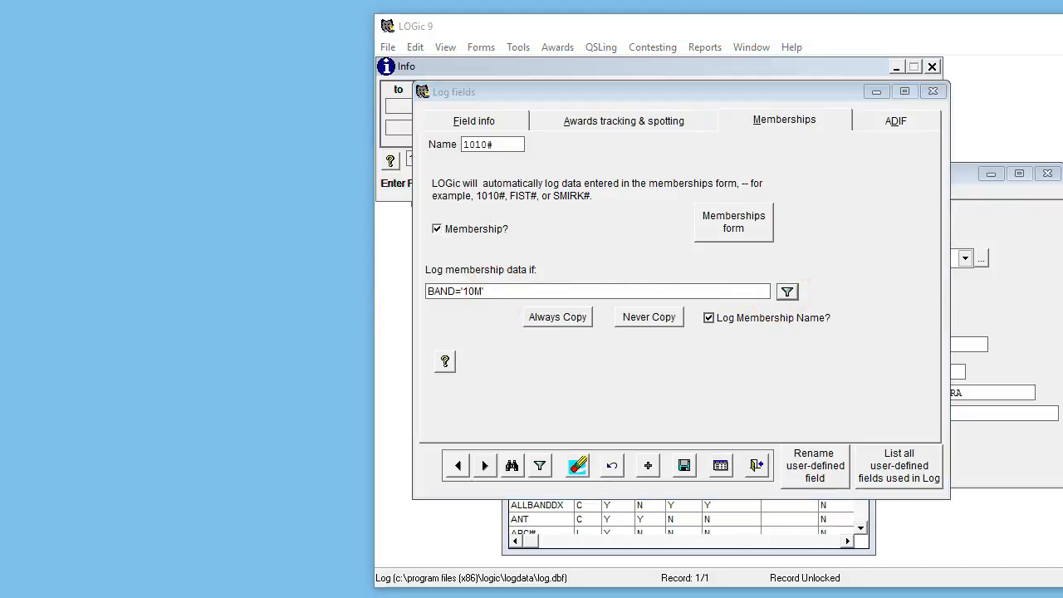
{"action": "left_click_drag", "start_coordinate": [148, 73], "coordinate": [312, 125]}
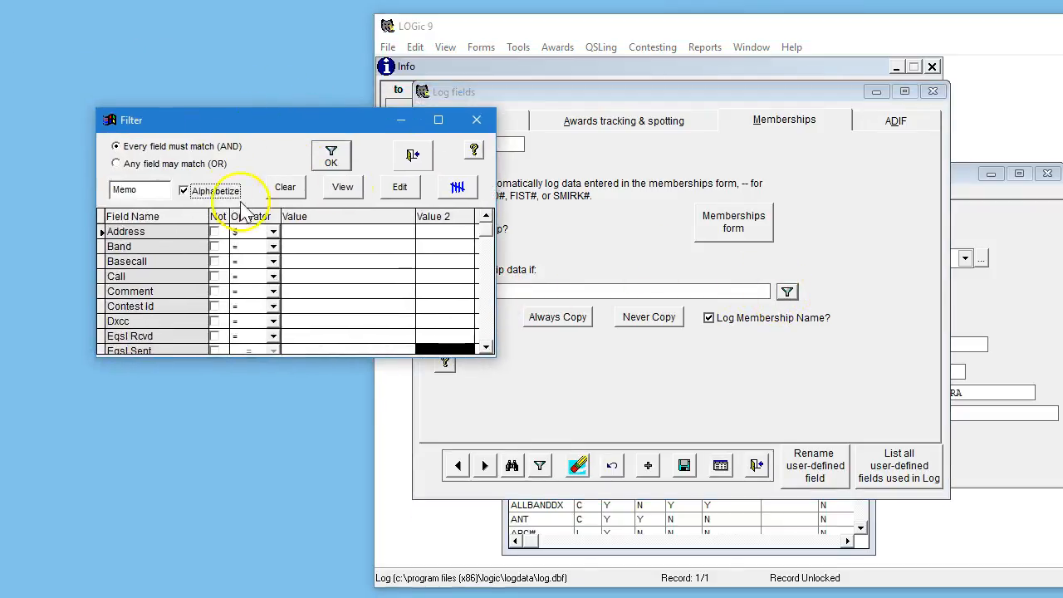
{"action": "left_click", "coordinate": [477, 120]}
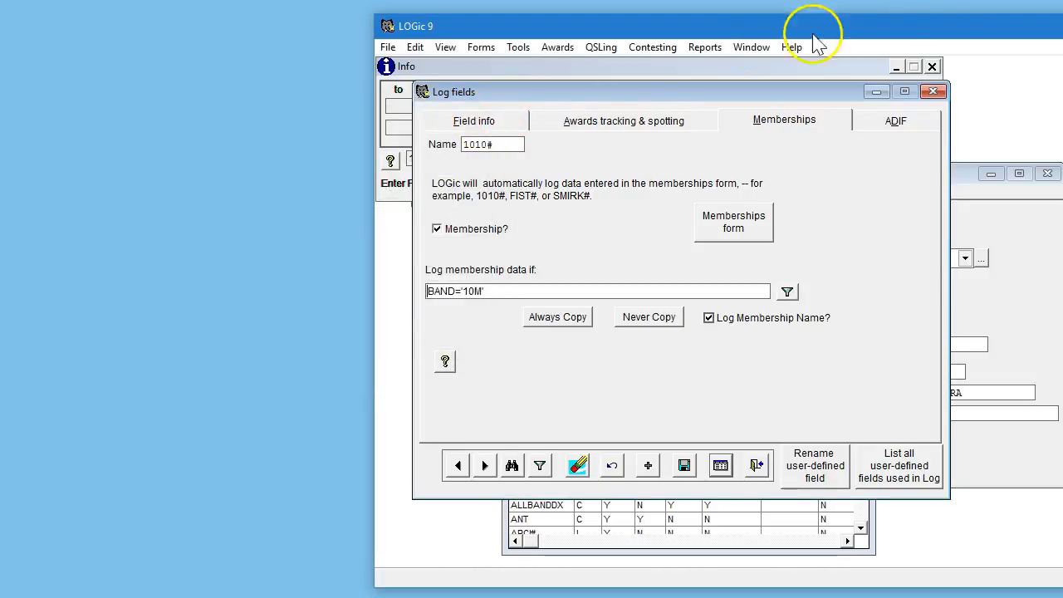
Close the log fields dialog and reposition the main program window.
{"action": "left_click", "coordinate": [932, 91]}
{"action": "left_click_drag", "start_coordinate": [912, 177], "coordinate": [783, 236]}
{"action": "left_click_drag", "start_coordinate": [864, 35], "coordinate": [532, 51]}
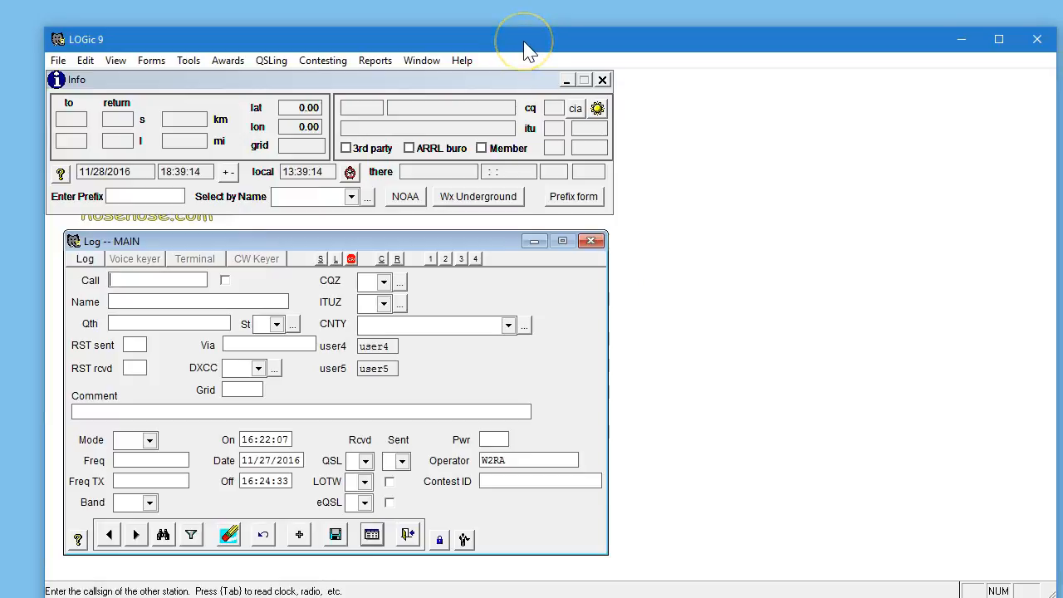
Assign the OMISS# field to the fourth user-defined field slot on the log form.
{"action": "left_click", "coordinate": [465, 540]}
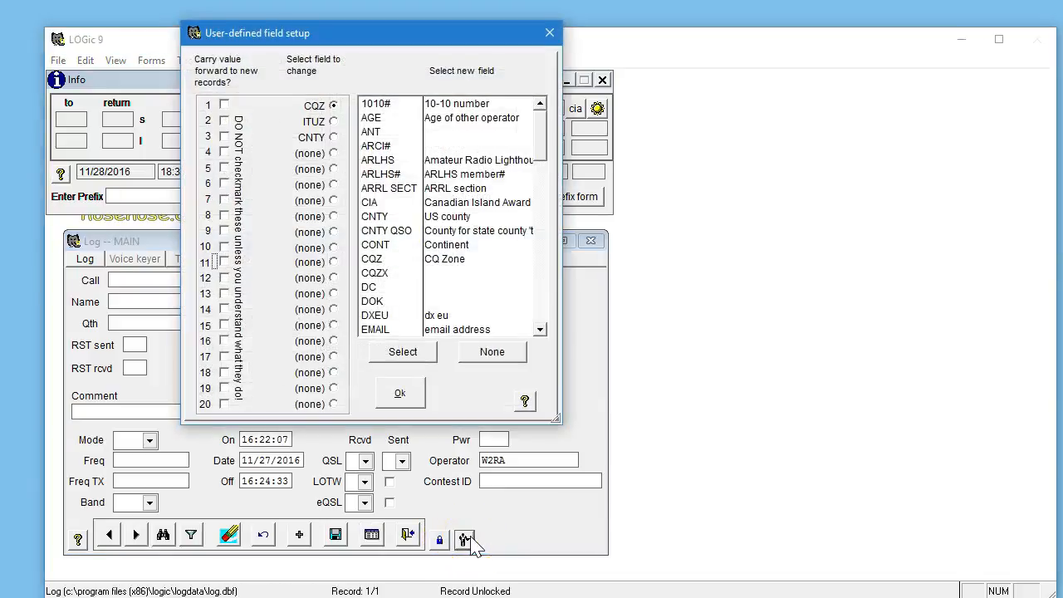
{"action": "left_click", "coordinate": [335, 154]}
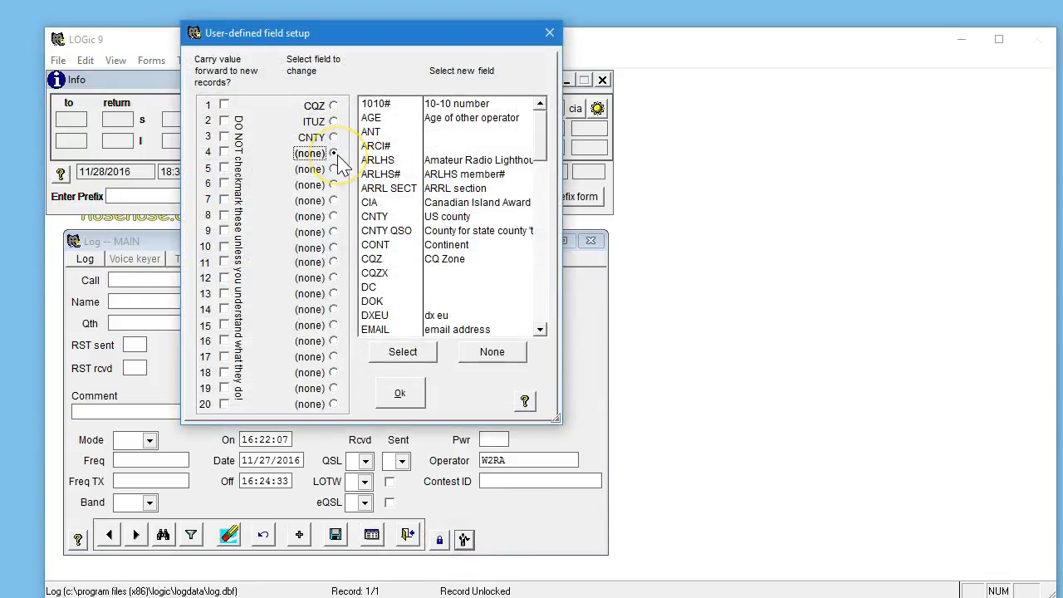
{"action": "left_click", "coordinate": [542, 237]}
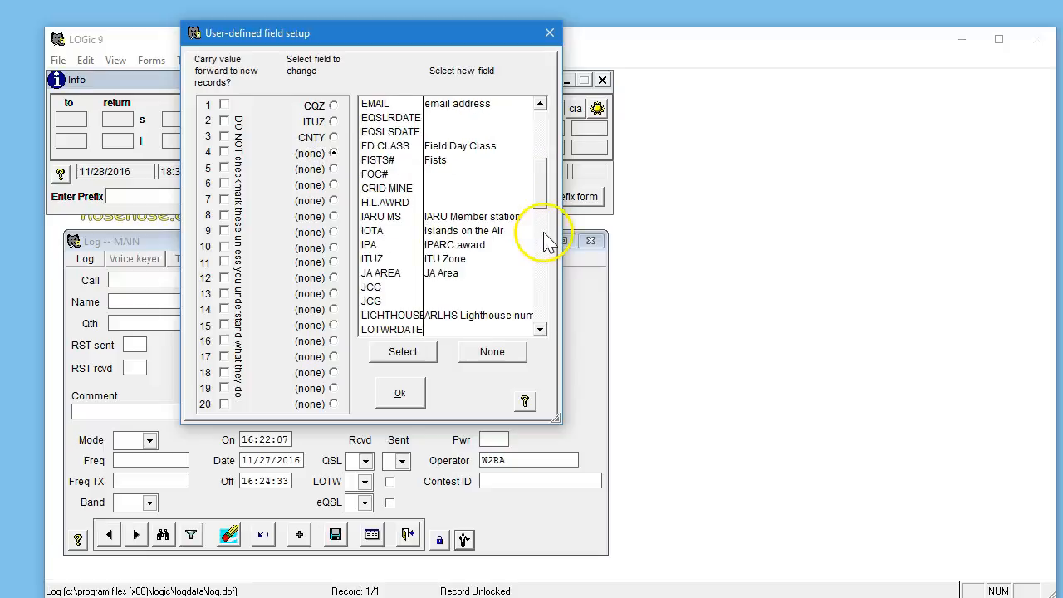
{"action": "left_click", "coordinate": [546, 248]}
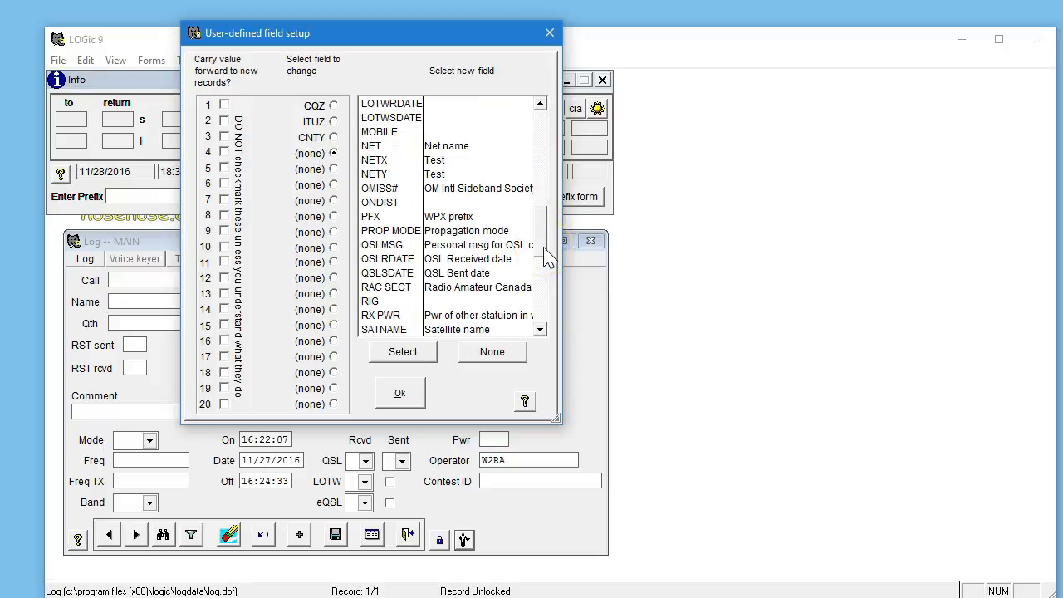
{"action": "left_click", "coordinate": [546, 278]}
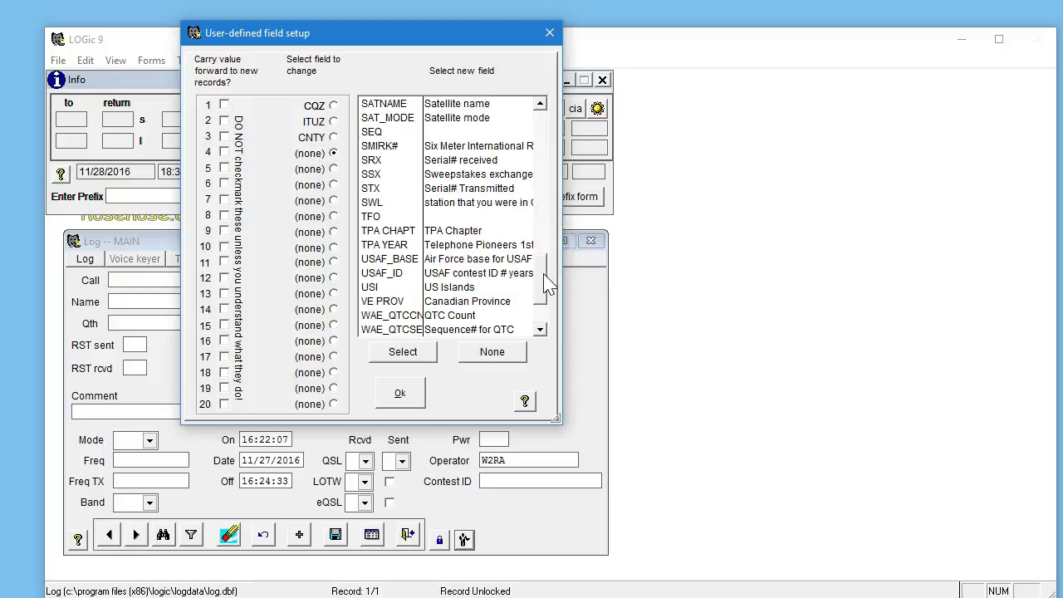
{"action": "left_click", "coordinate": [540, 104]}
{"action": "left_click", "coordinate": [540, 104]}
{"action": "left_click", "coordinate": [540, 103]}
{"action": "left_click", "coordinate": [540, 104]}
{"action": "left_click", "coordinate": [540, 104]}
{"action": "left_click", "coordinate": [540, 104]}
{"action": "left_click", "coordinate": [540, 104]}
{"action": "left_click", "coordinate": [541, 104]}
{"action": "left_click", "coordinate": [540, 104]}
{"action": "left_click", "coordinate": [541, 104]}
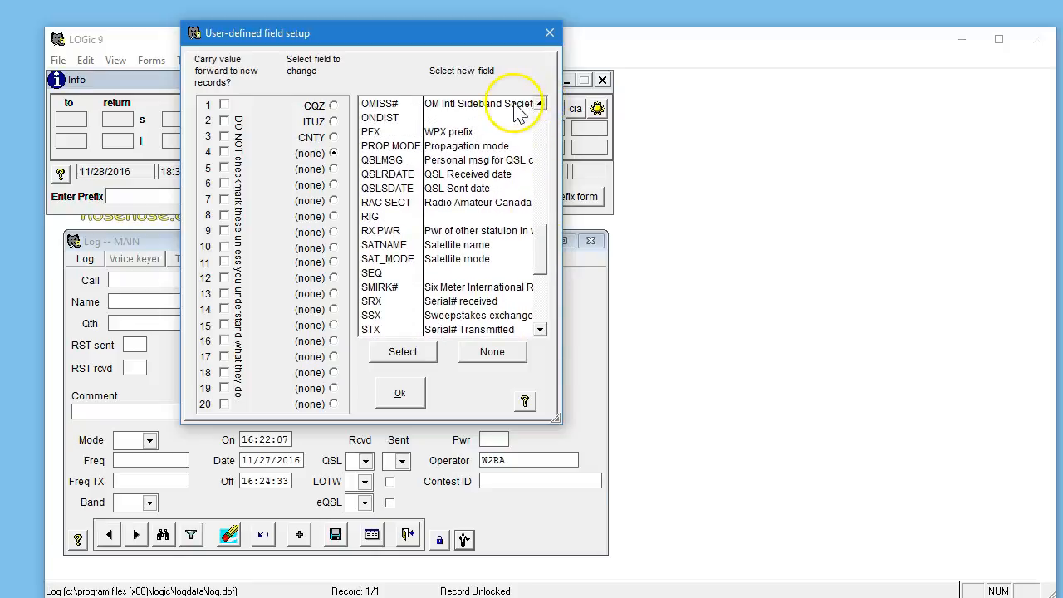
{"action": "left_click", "coordinate": [514, 106]}
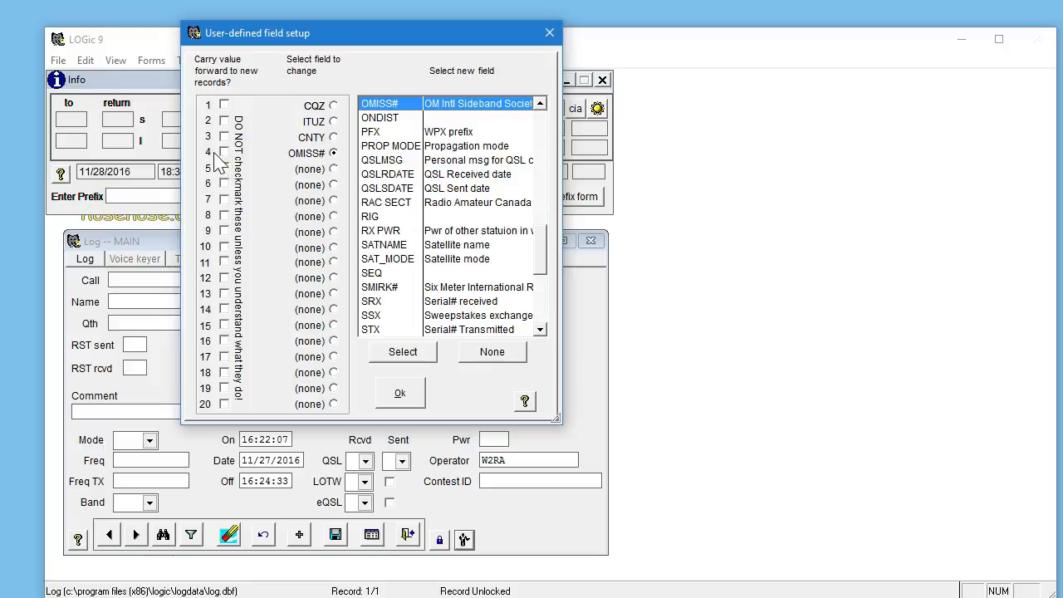
{"action": "left_click", "coordinate": [405, 397]}
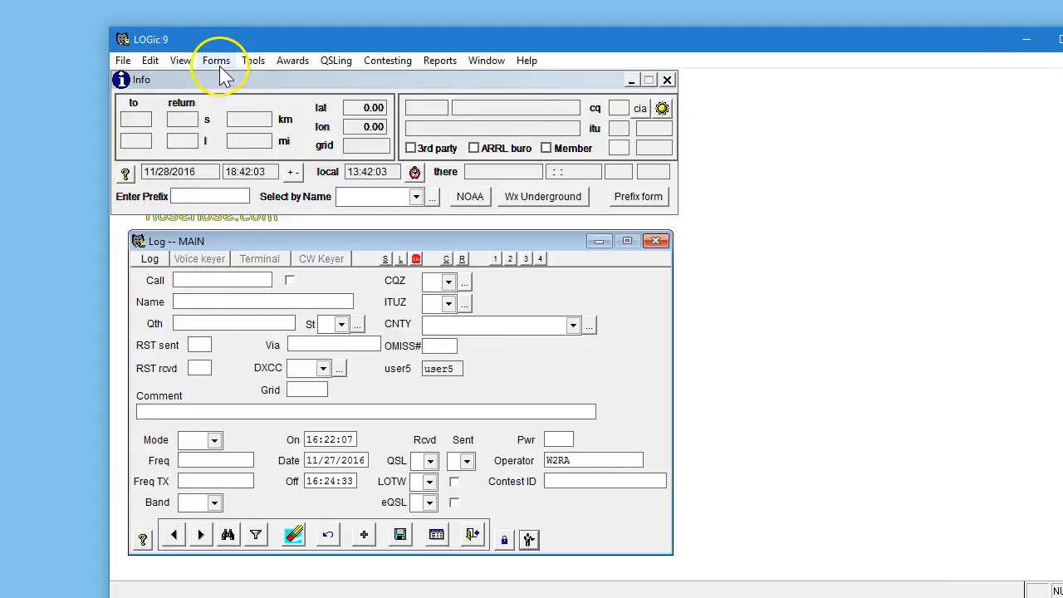
Open a Progress window for the OMISS# award and place it at the upper right.
{"action": "left_click", "coordinate": [216, 62]}
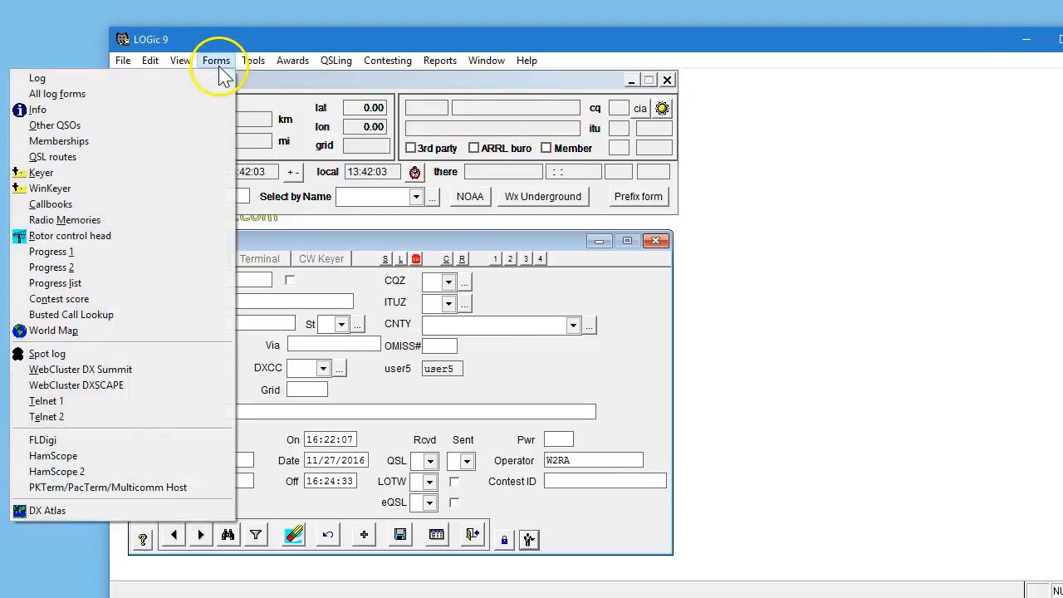
{"action": "left_click", "coordinate": [80, 248]}
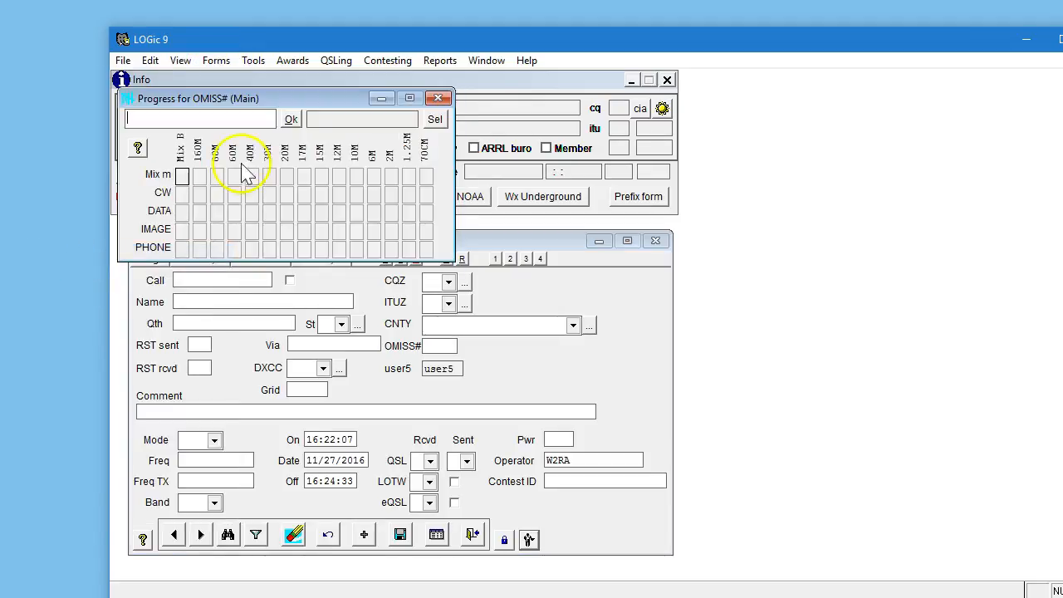
{"action": "left_click", "coordinate": [434, 119]}
{"action": "left_click", "coordinate": [237, 155]}
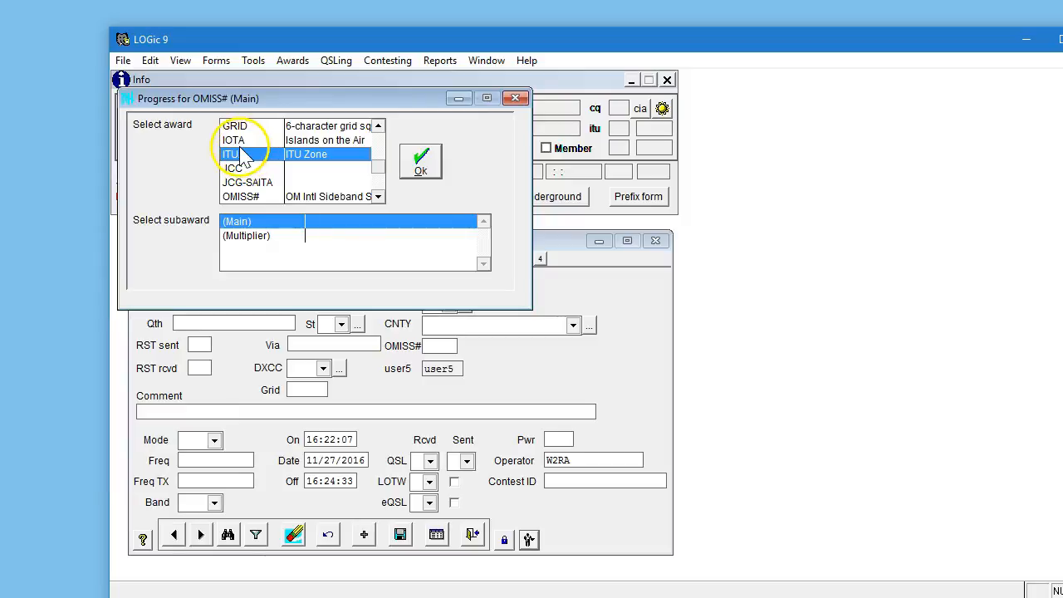
{"action": "key", "text": "o"}
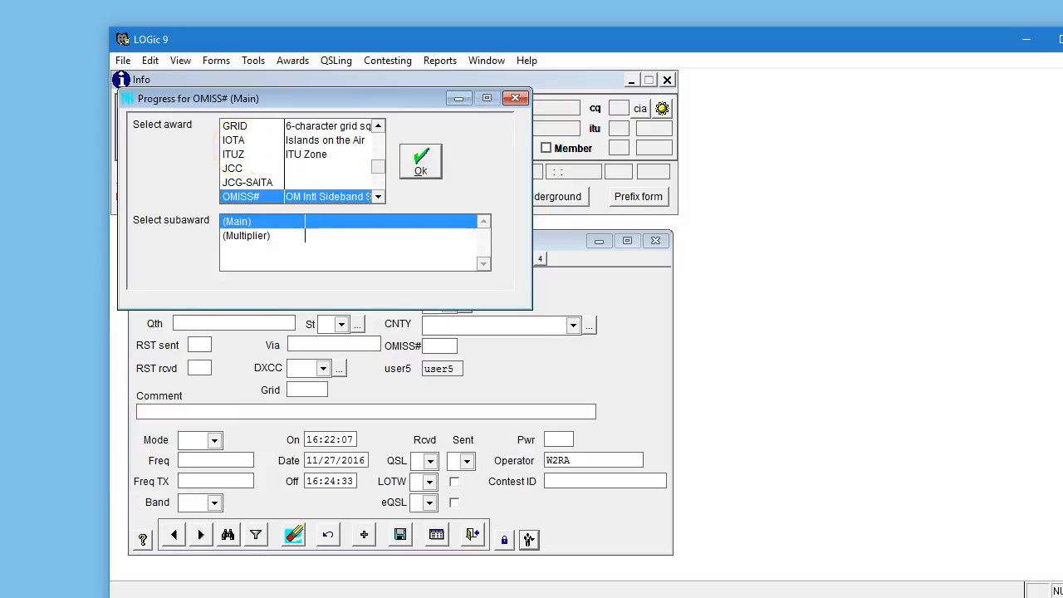
{"action": "left_click", "coordinate": [426, 158]}
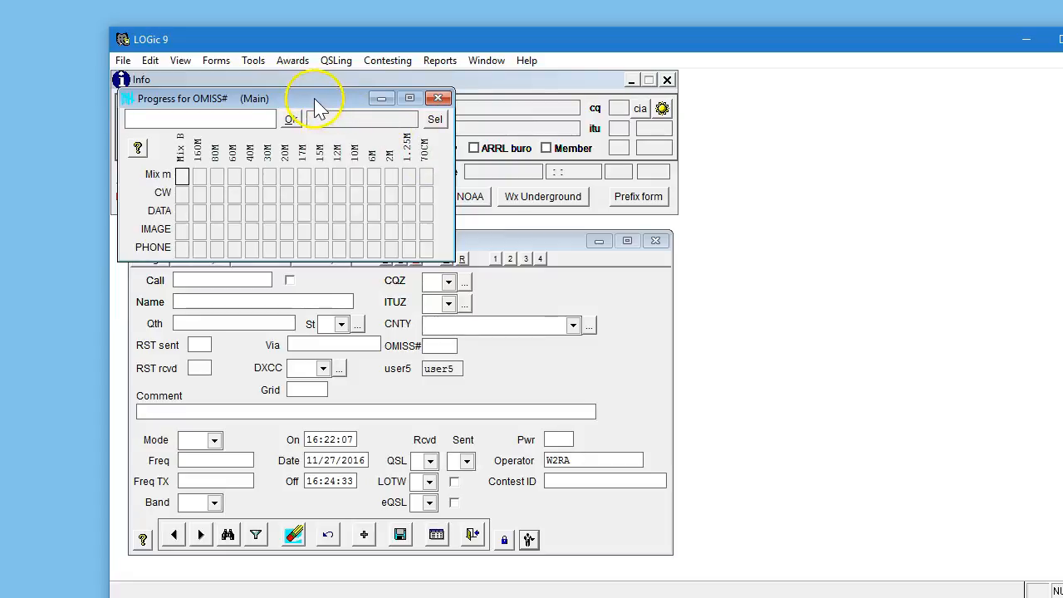
{"action": "left_click_drag", "start_coordinate": [321, 102], "coordinate": [493, 125]}
{"action": "left_click_drag", "start_coordinate": [576, 126], "coordinate": [888, 124]}
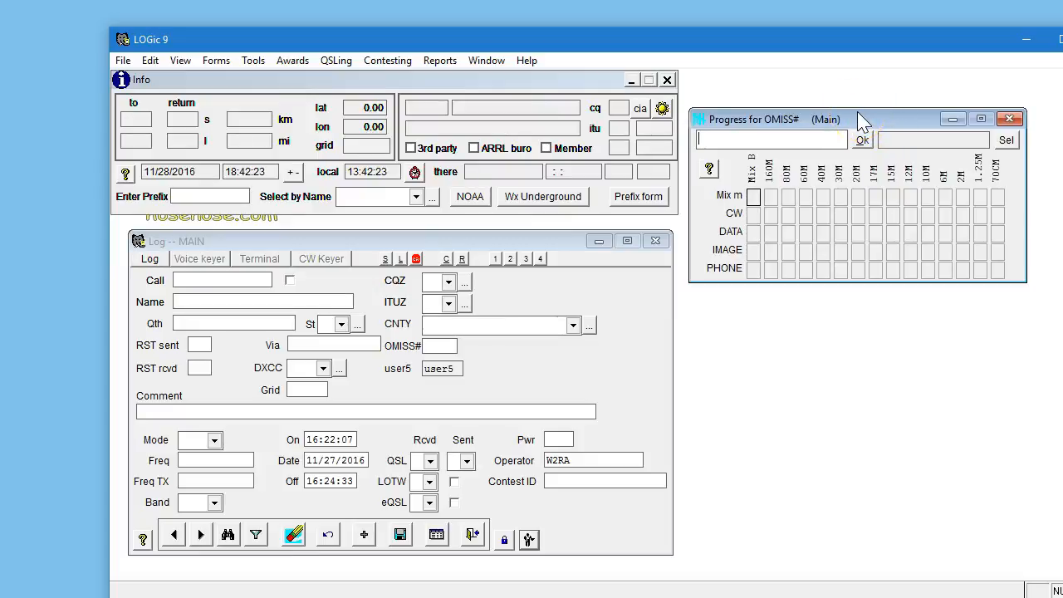
Open the Membership lists window from the setup tools.
{"action": "left_click_drag", "start_coordinate": [816, 47], "coordinate": [755, 46]}
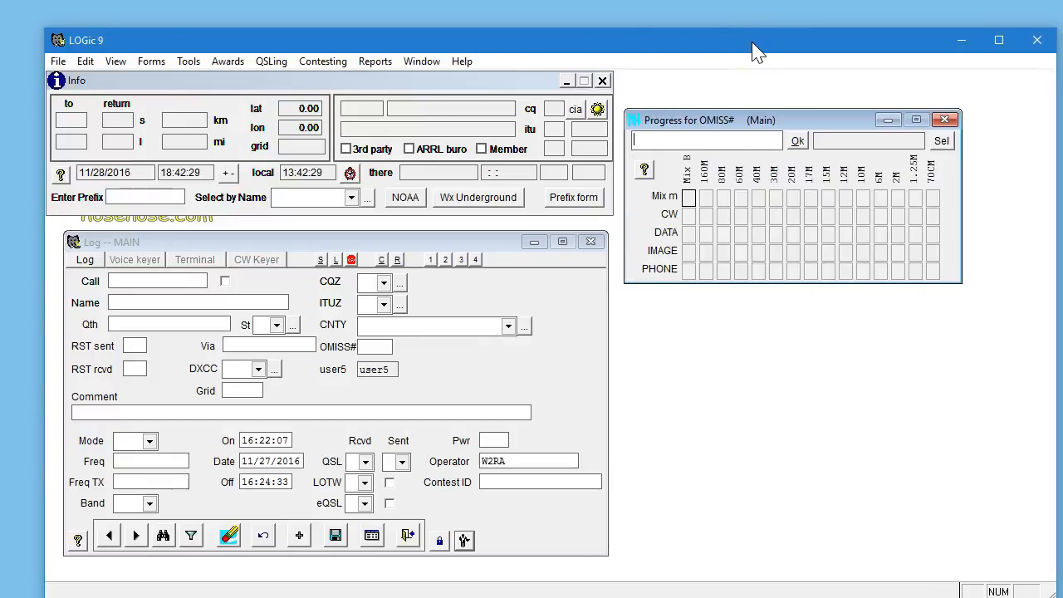
{"action": "left_click", "coordinate": [155, 61]}
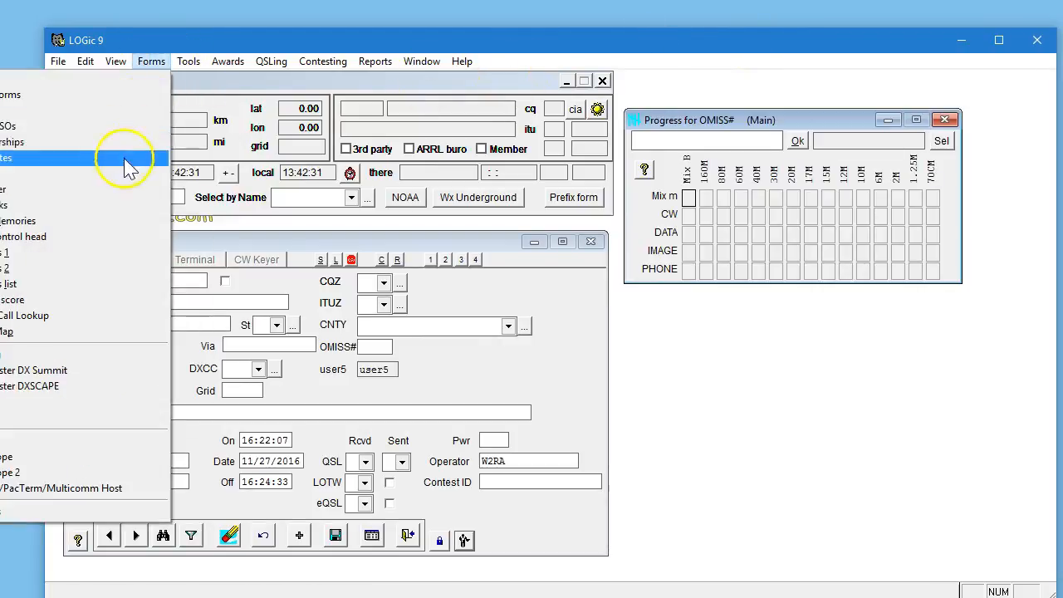
{"action": "left_click", "coordinate": [228, 60]}
{"action": "left_click", "coordinate": [273, 56]}
{"action": "mouse_move", "coordinate": [190, 177]}
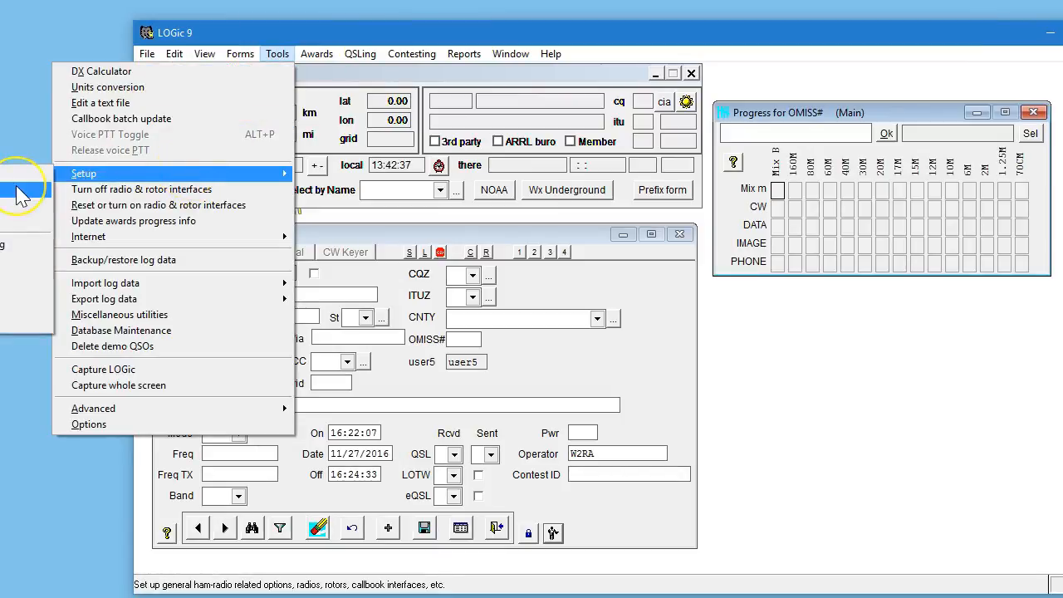
{"action": "left_click", "coordinate": [452, 35]}
{"action": "left_click", "coordinate": [278, 53]}
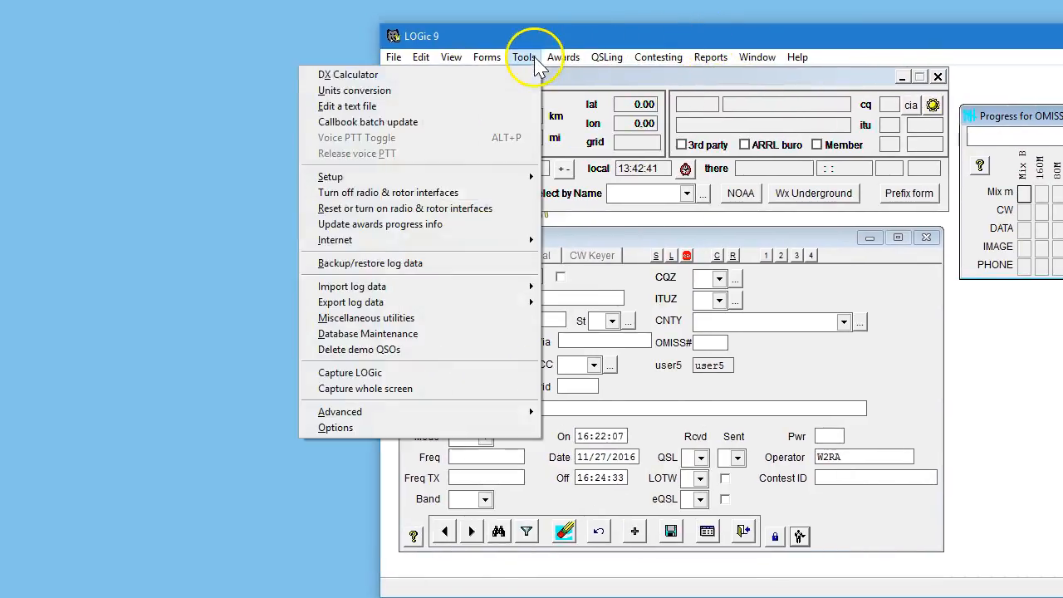
{"action": "mouse_move", "coordinate": [390, 176]}
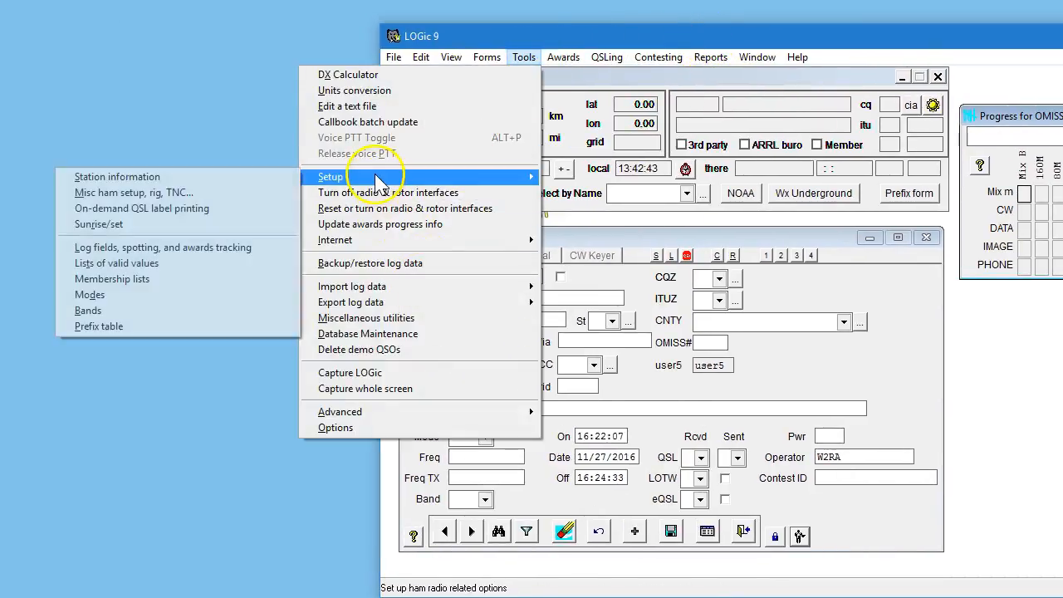
{"action": "left_click", "coordinate": [148, 285]}
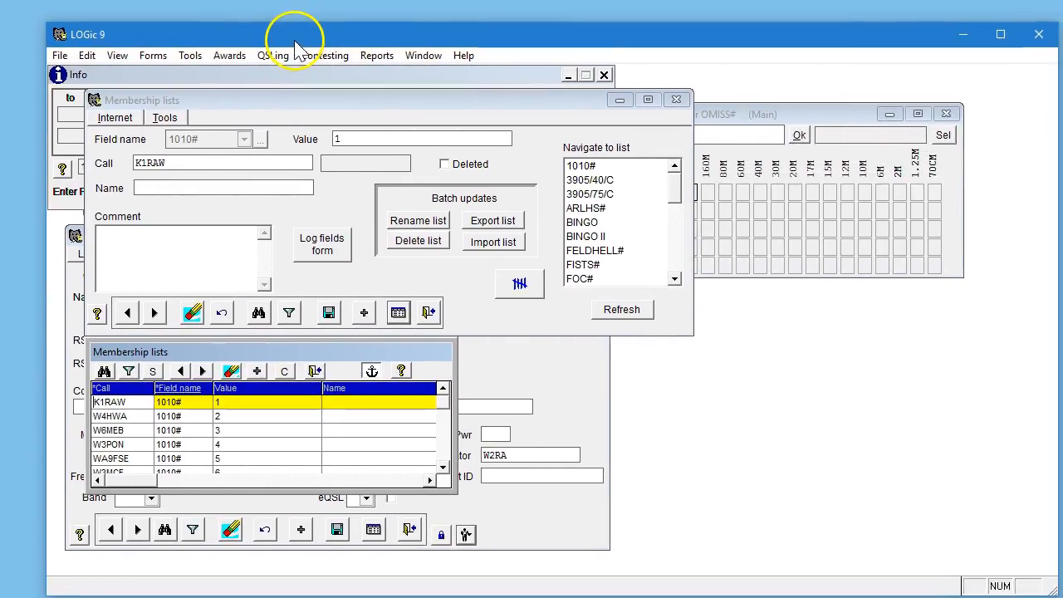
Jump to the OMISS# membership list and browse its entries.
{"action": "left_click", "coordinate": [677, 247]}
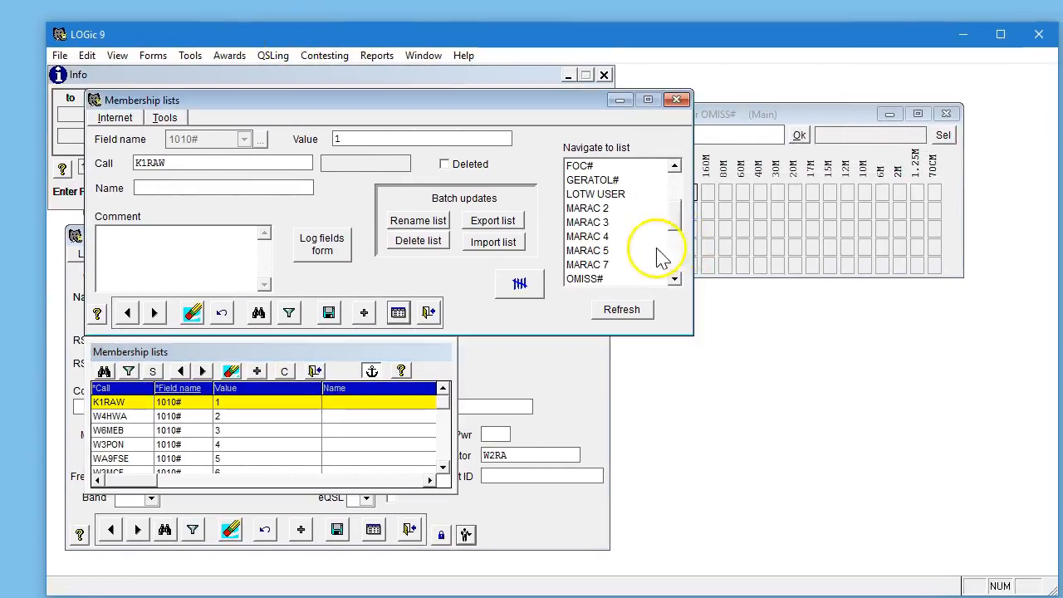
{"action": "double_click", "coordinate": [587, 250]}
{"action": "double_click", "coordinate": [584, 280]}
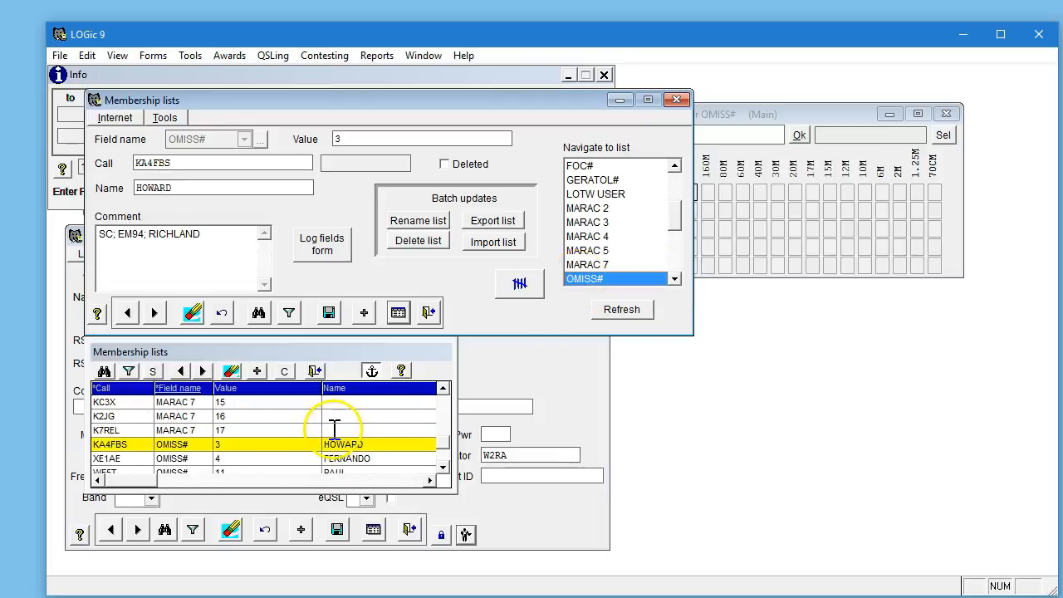
{"action": "left_click", "coordinate": [443, 467]}
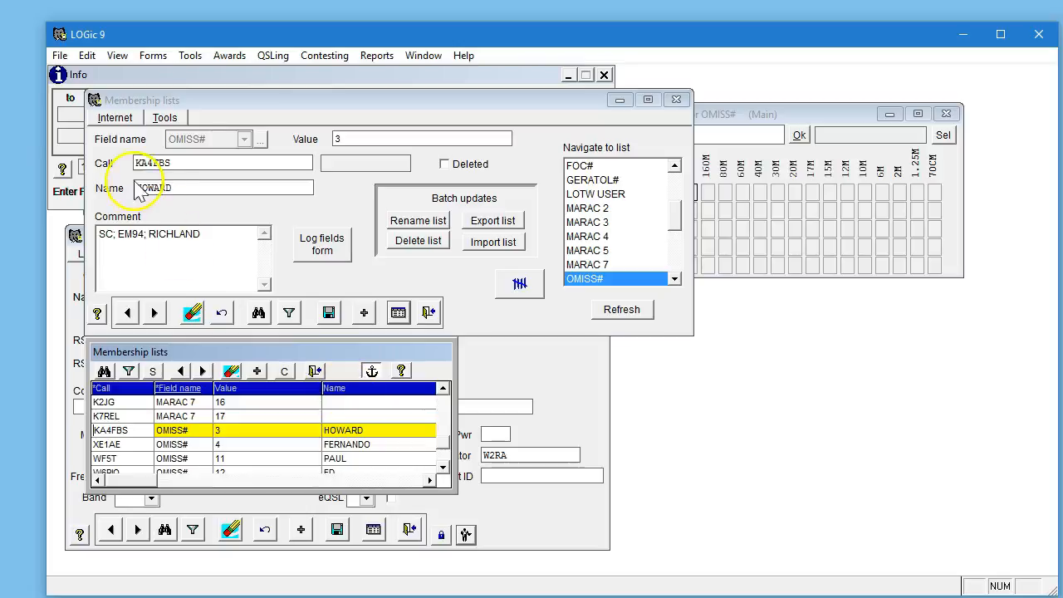
Delete the entire OMISS# membership list.
{"action": "left_click", "coordinate": [114, 118]}
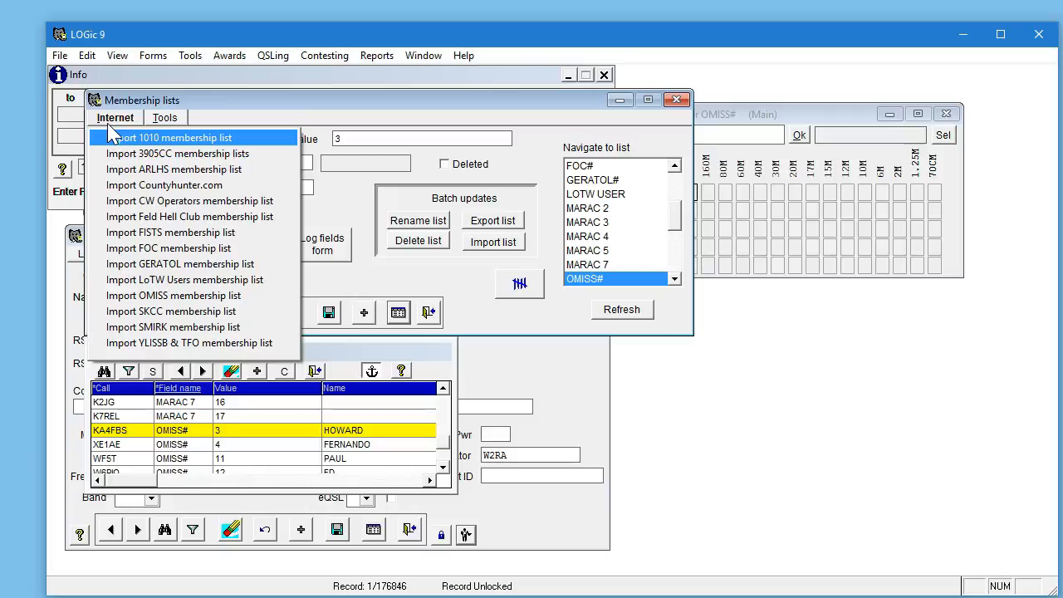
{"action": "left_click", "coordinate": [468, 322]}
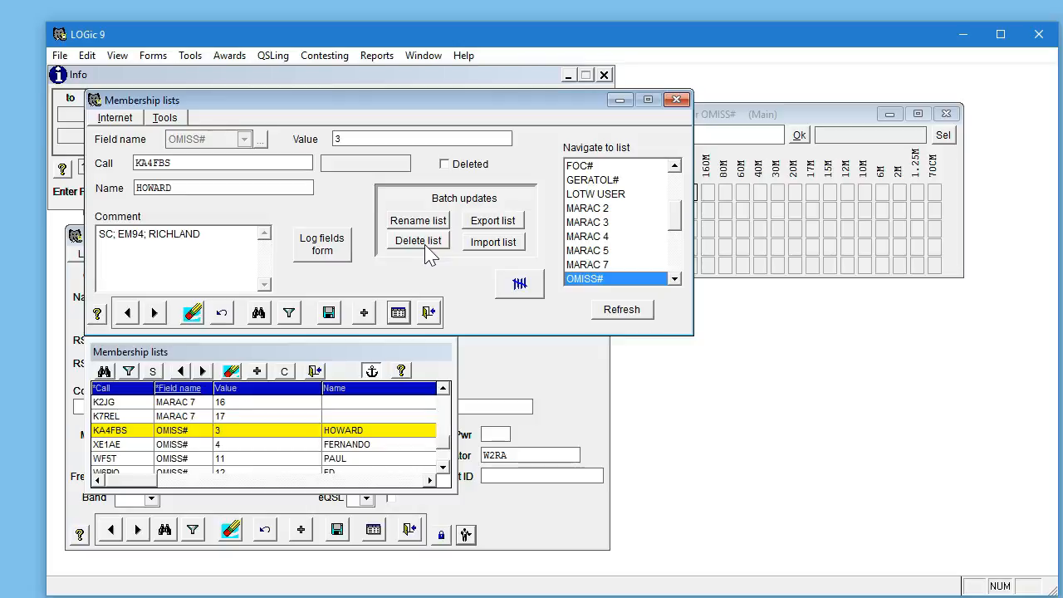
{"action": "left_click", "coordinate": [272, 449]}
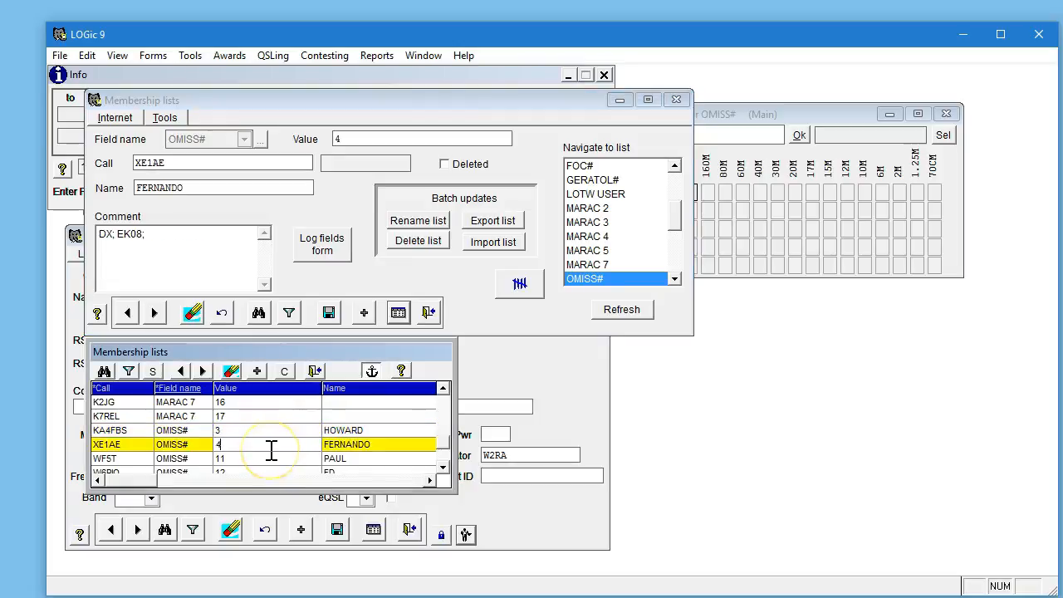
{"action": "left_click", "coordinate": [276, 430]}
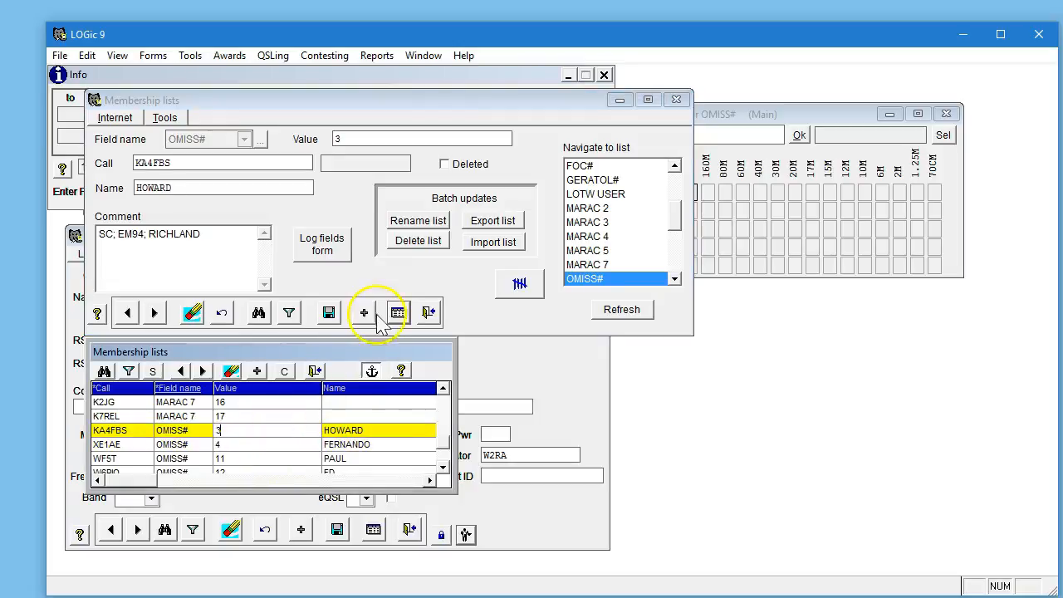
{"action": "left_click", "coordinate": [418, 241]}
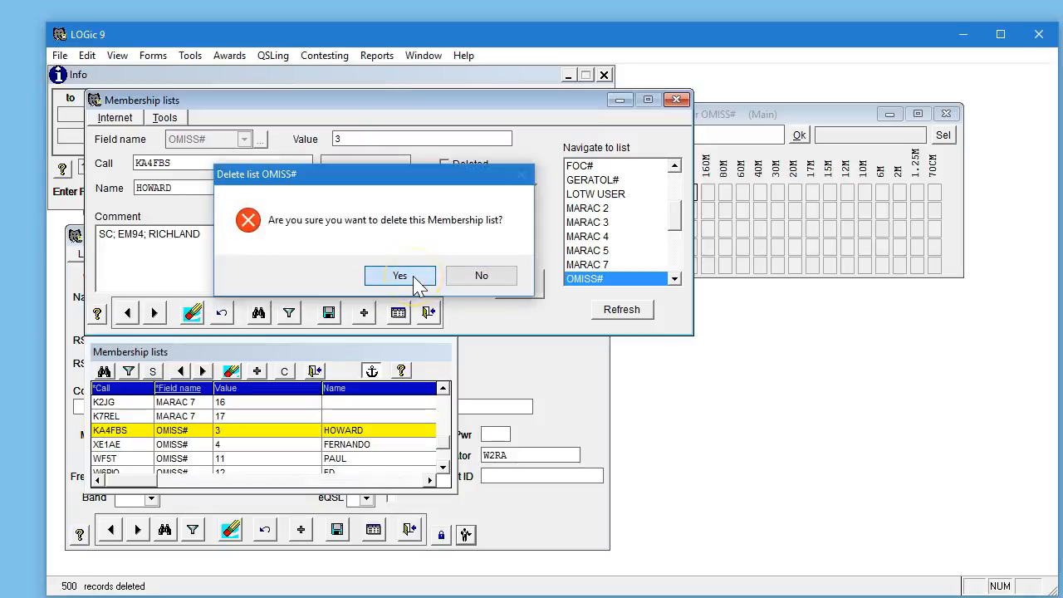
{"action": "left_click", "coordinate": [400, 276]}
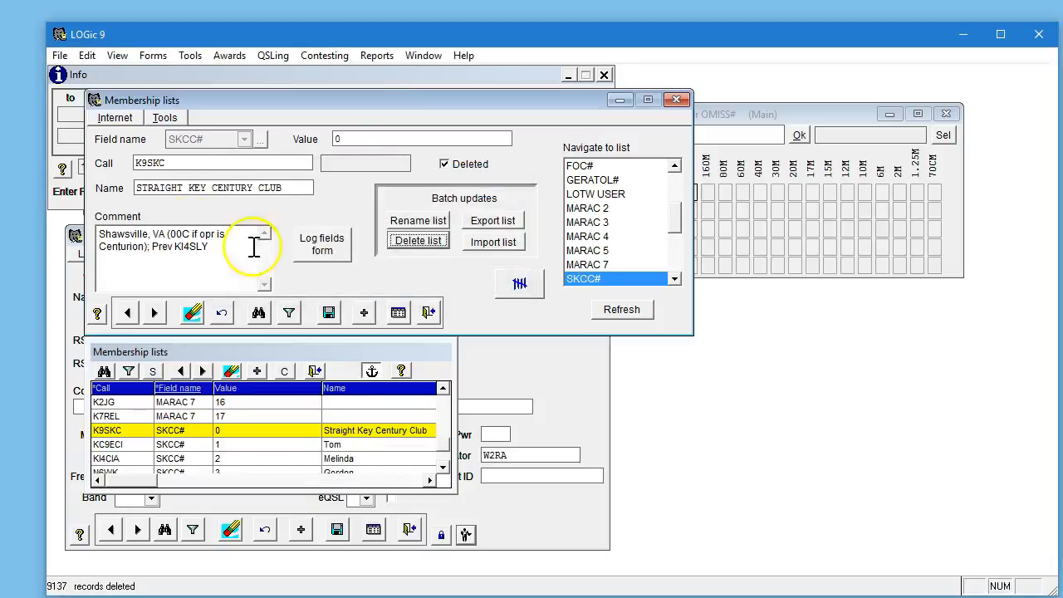
Download and import the OMISS membership roster from the Internet, then close the download window.
{"action": "left_click", "coordinate": [113, 118]}
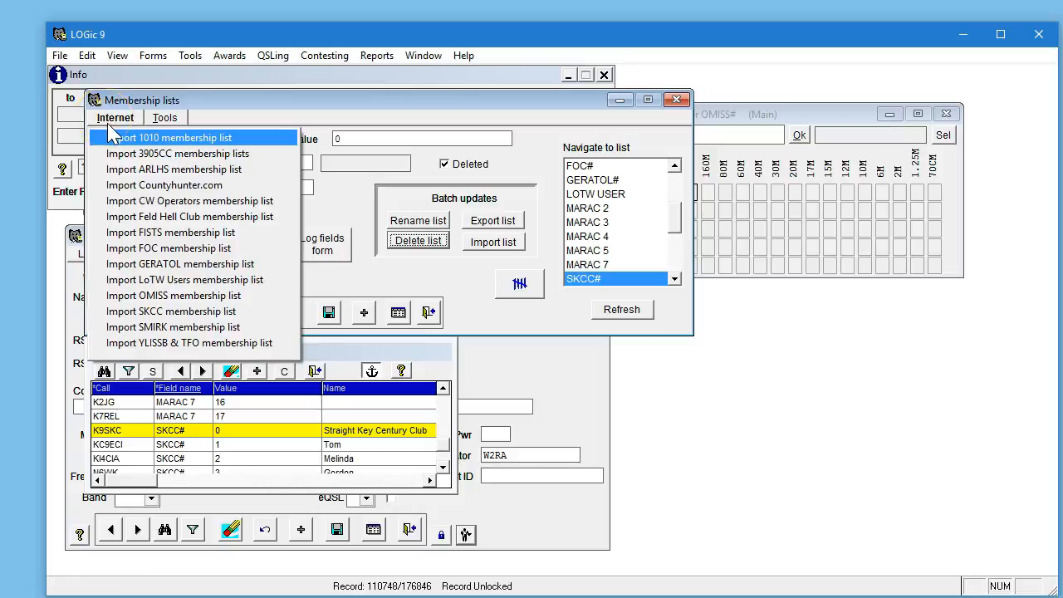
{"action": "left_click", "coordinate": [148, 295]}
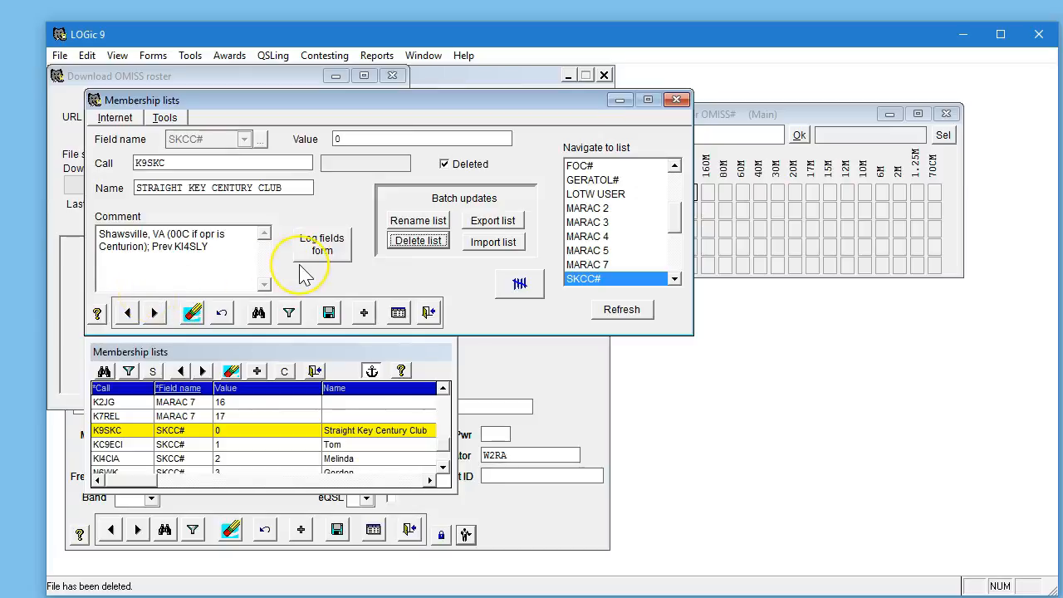
{"action": "left_click", "coordinate": [127, 76]}
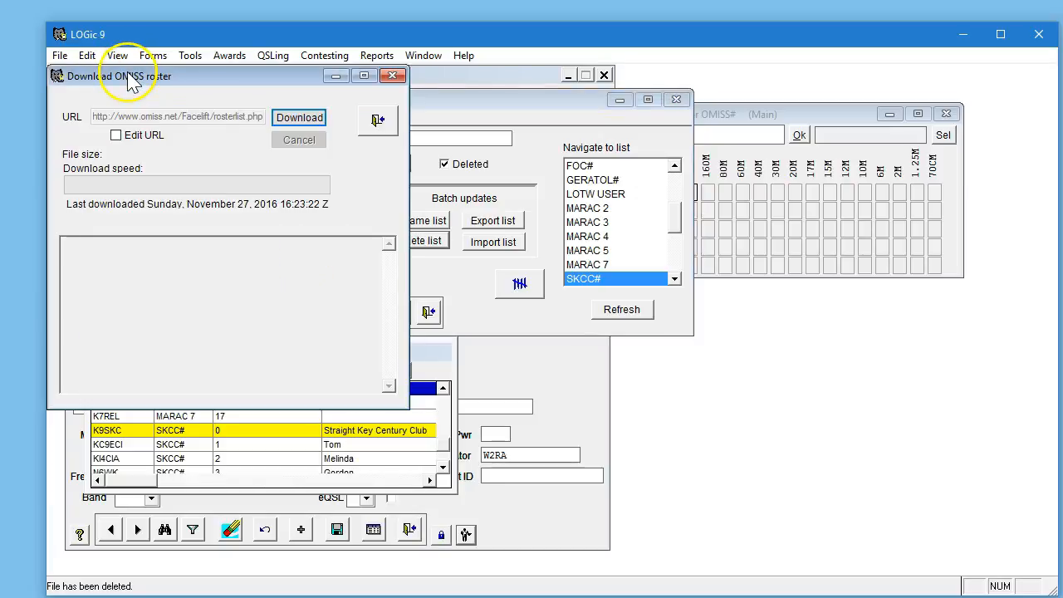
{"action": "left_click", "coordinate": [315, 117]}
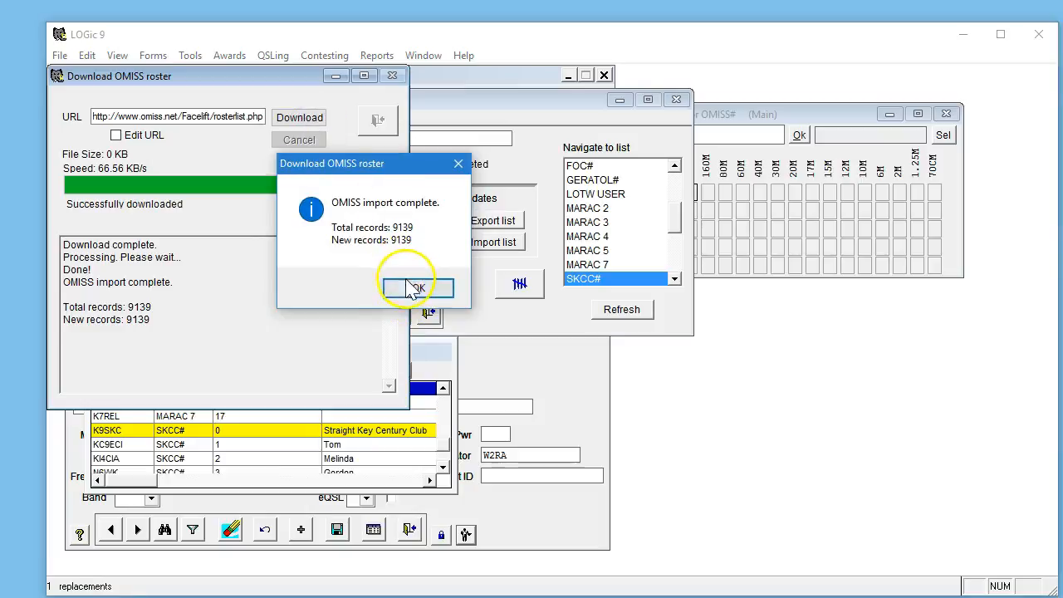
{"action": "left_click", "coordinate": [415, 288]}
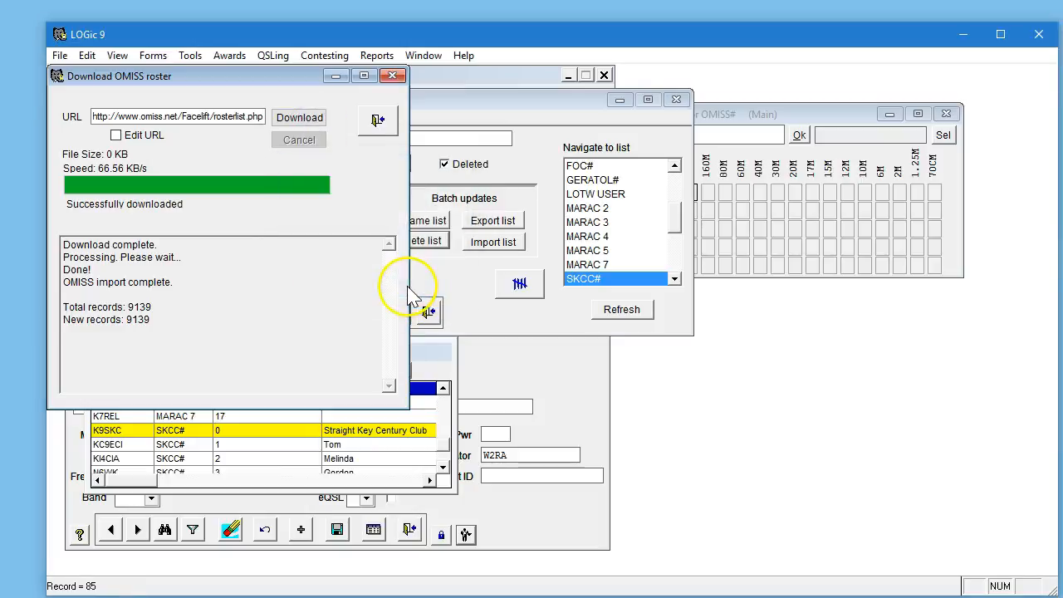
{"action": "left_click", "coordinate": [378, 120]}
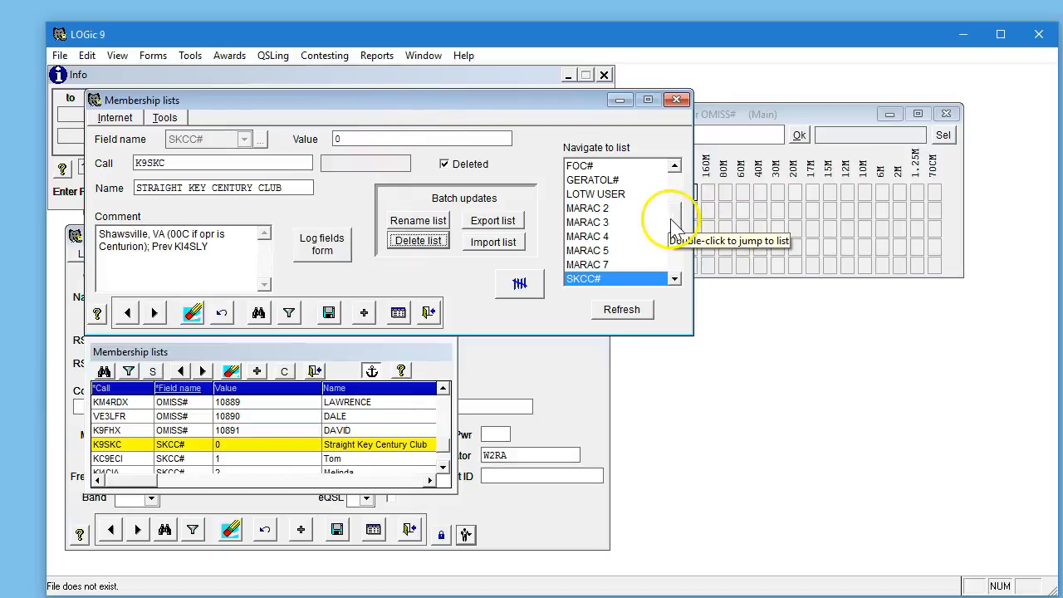
Refresh the list navigator and jump back to the OMISS# membership list.
{"action": "mouse_move", "coordinate": [674, 221]}
{"action": "left_mouse_down"}
{"action": "mouse_move", "coordinate": [678, 268]}
{"action": "mouse_move", "coordinate": [687, 156]}
{"action": "mouse_move", "coordinate": [674, 235]}
{"action": "left_mouse_up"}
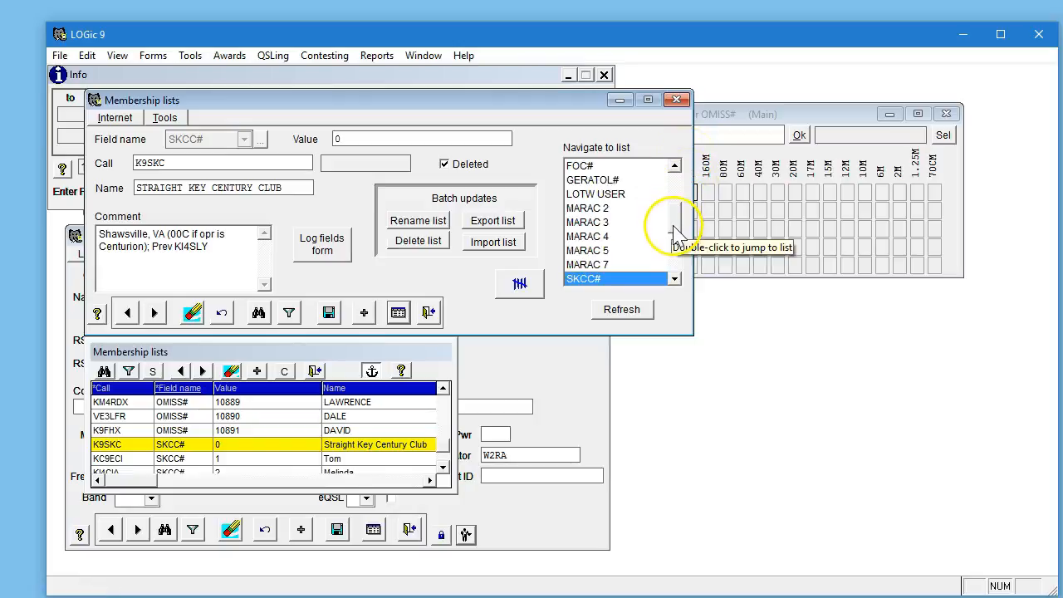
{"action": "left_click", "coordinate": [622, 309]}
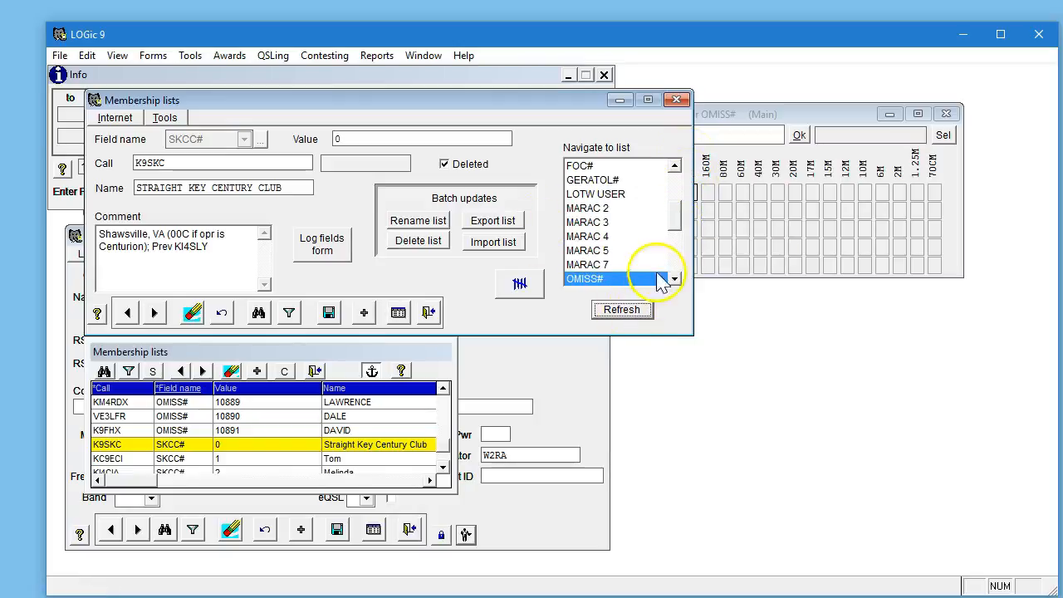
{"action": "double_click", "coordinate": [582, 278]}
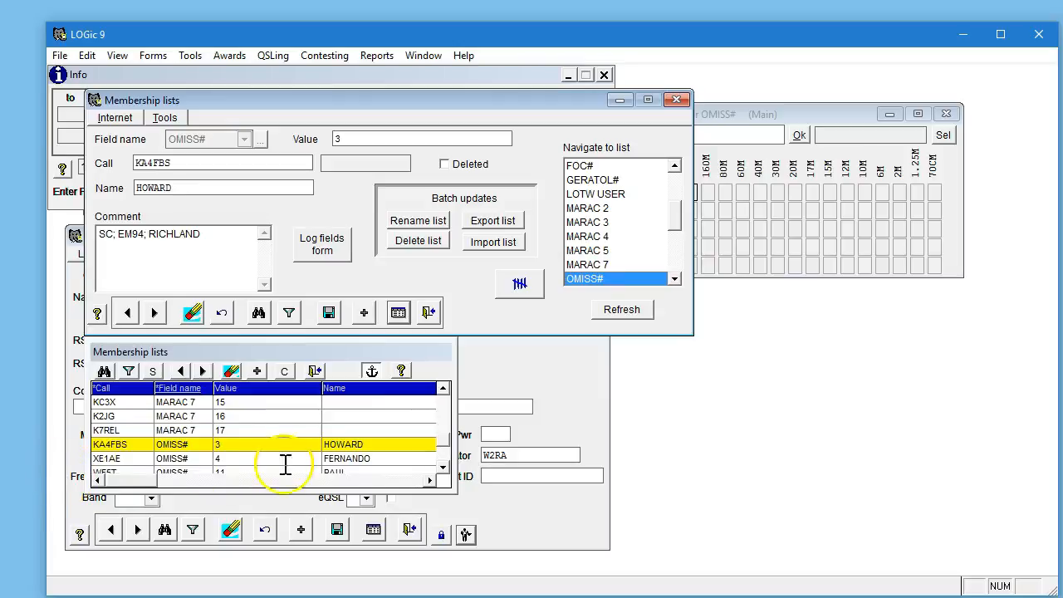
{"action": "left_click", "coordinate": [285, 461]}
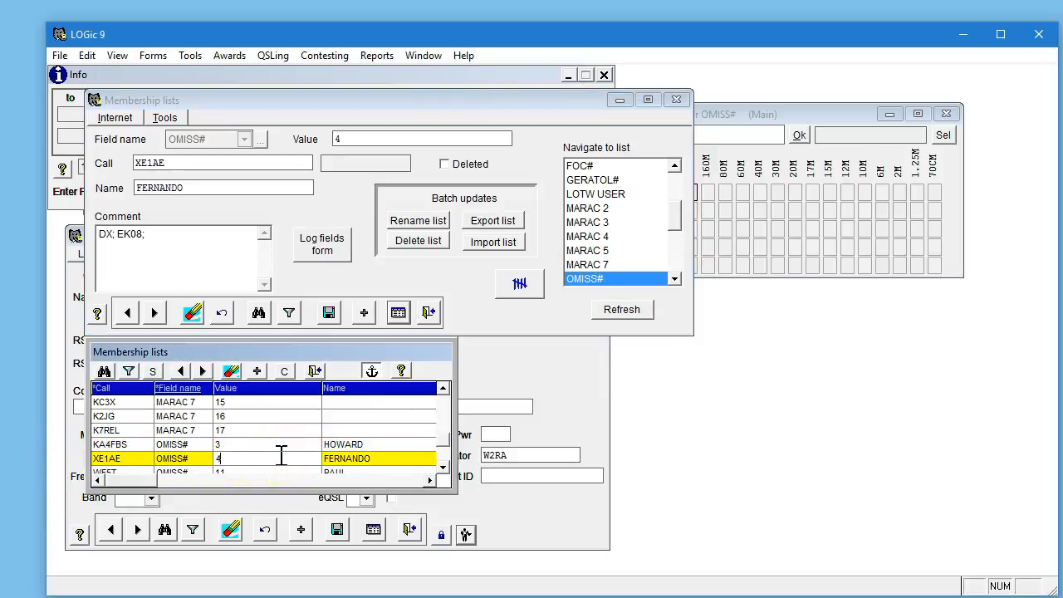
Find the OMISS# membership record with value 1234.
{"action": "left_click", "coordinate": [104, 373]}
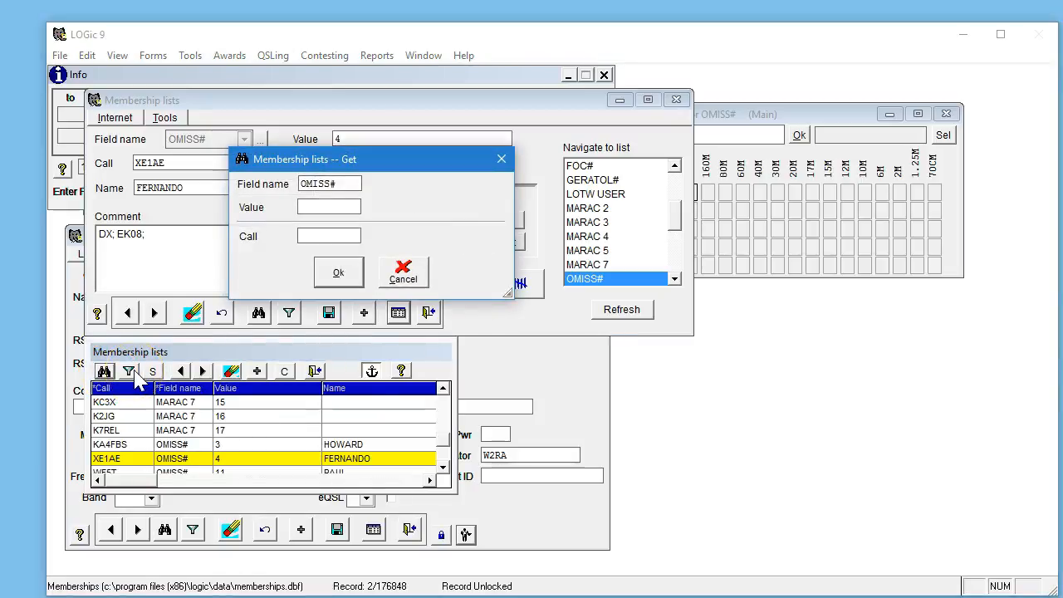
{"action": "type", "text": "1234"}
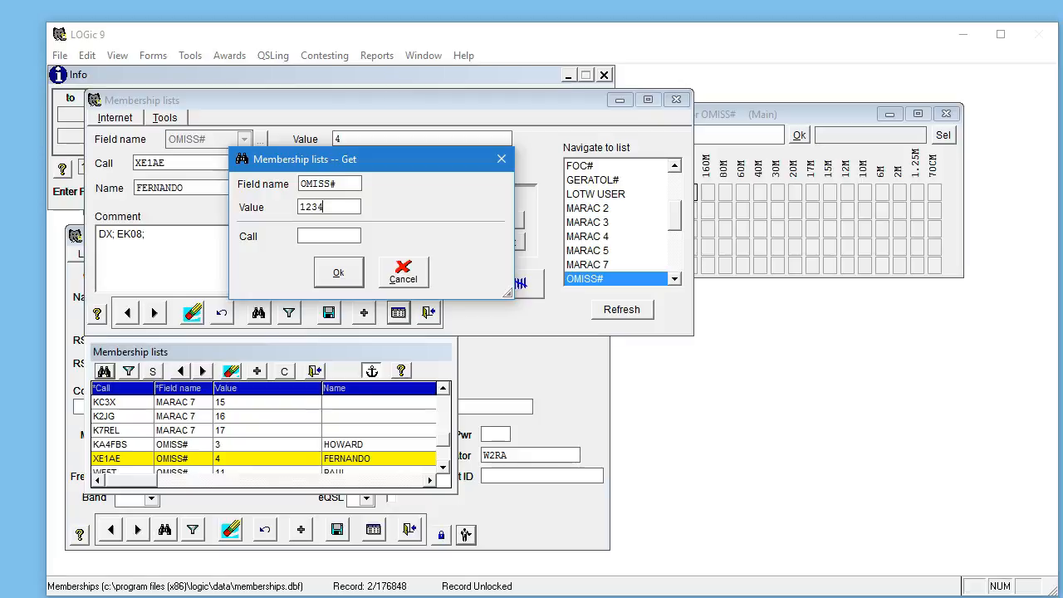
{"action": "left_click", "coordinate": [338, 273]}
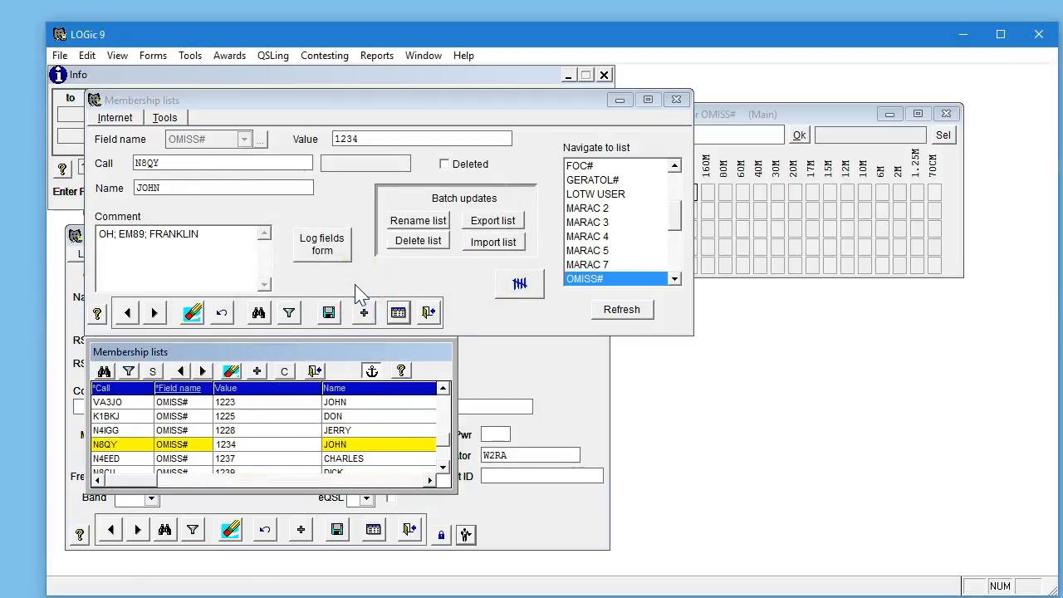
Look up a member's records by entering their call sign in the find dialog.
{"action": "left_click", "coordinate": [259, 314]}
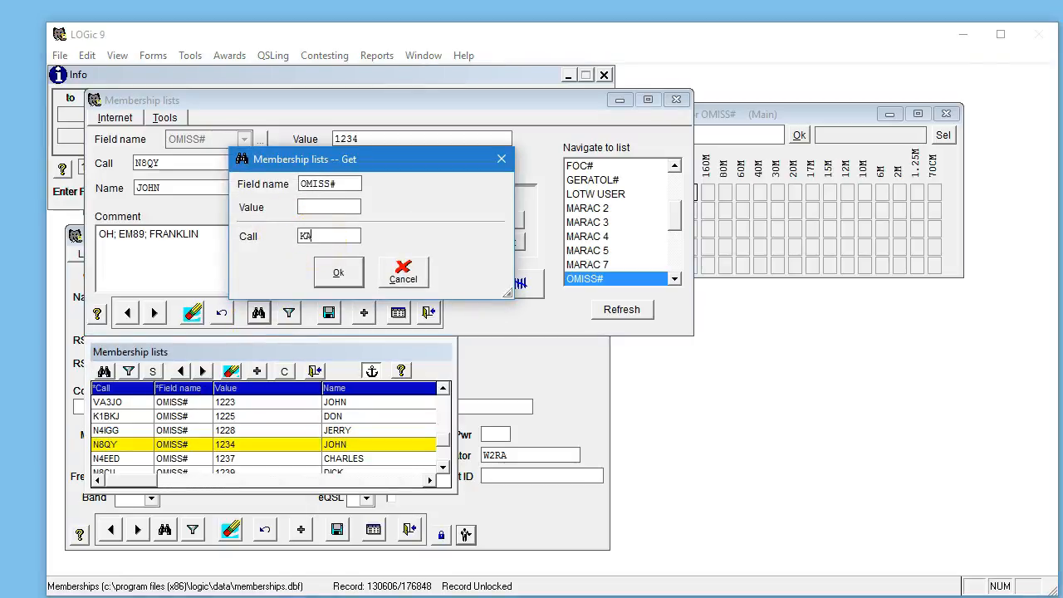
{"action": "type", "text": "KA4TLC"}
{"action": "key", "text": "Return"}
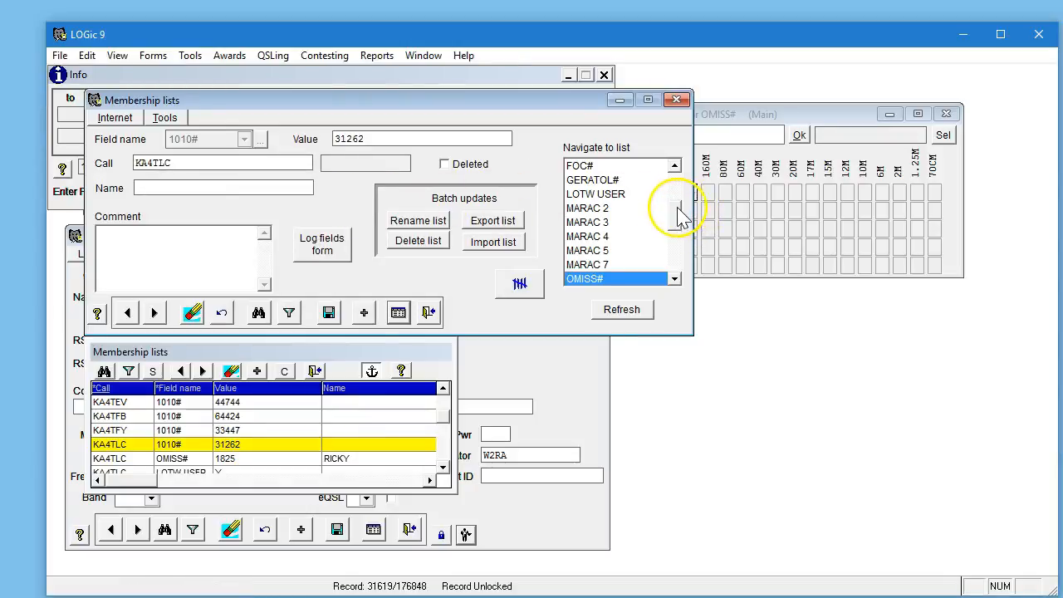
Select the 1010# list, then download and process the 1010 membership list update from the Internet.
{"action": "left_click", "coordinate": [679, 178]}
{"action": "left_click", "coordinate": [600, 167]}
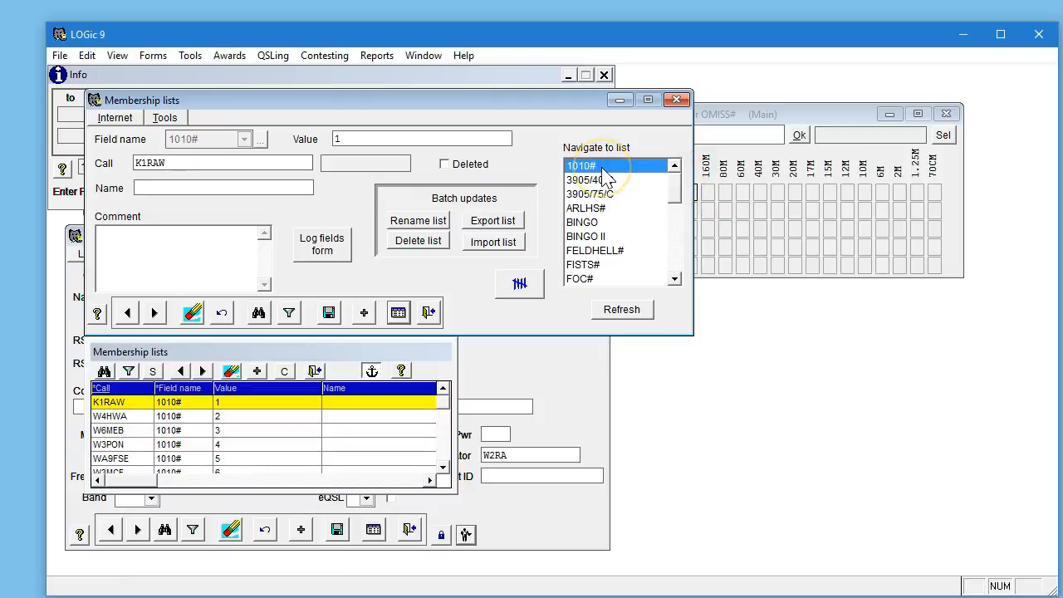
{"action": "left_click", "coordinate": [121, 117]}
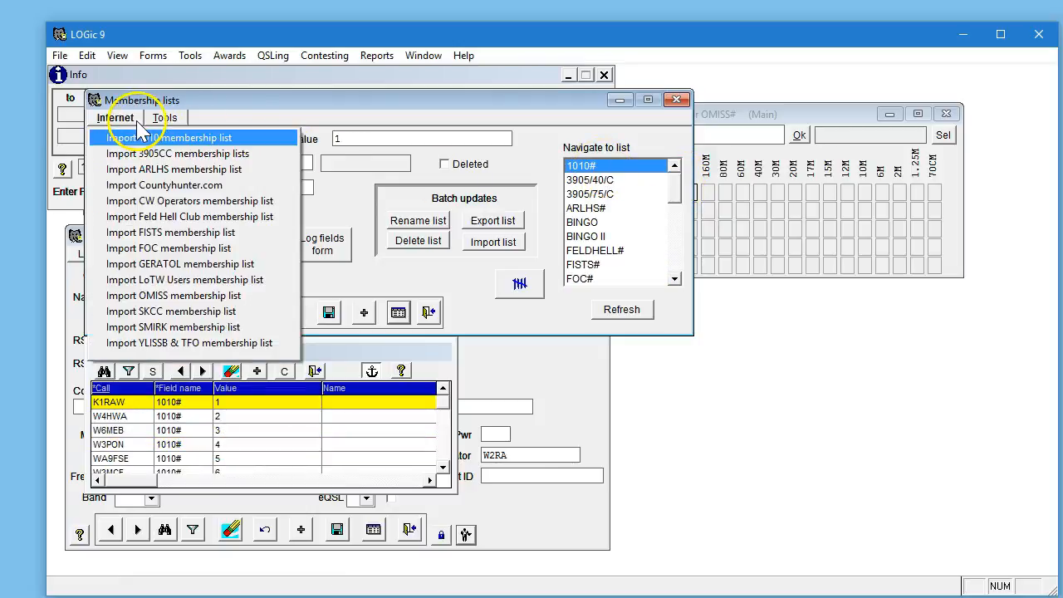
{"action": "left_click", "coordinate": [136, 137]}
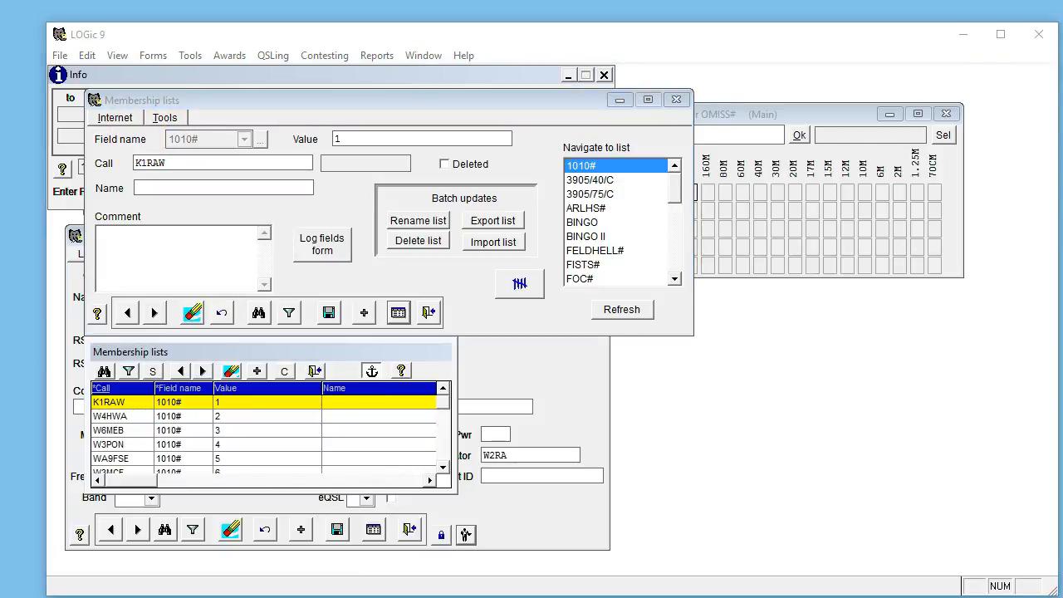
{"action": "left_click_drag", "start_coordinate": [266, 167], "coordinate": [370, 168]}
{"action": "left_click", "coordinate": [213, 304]}
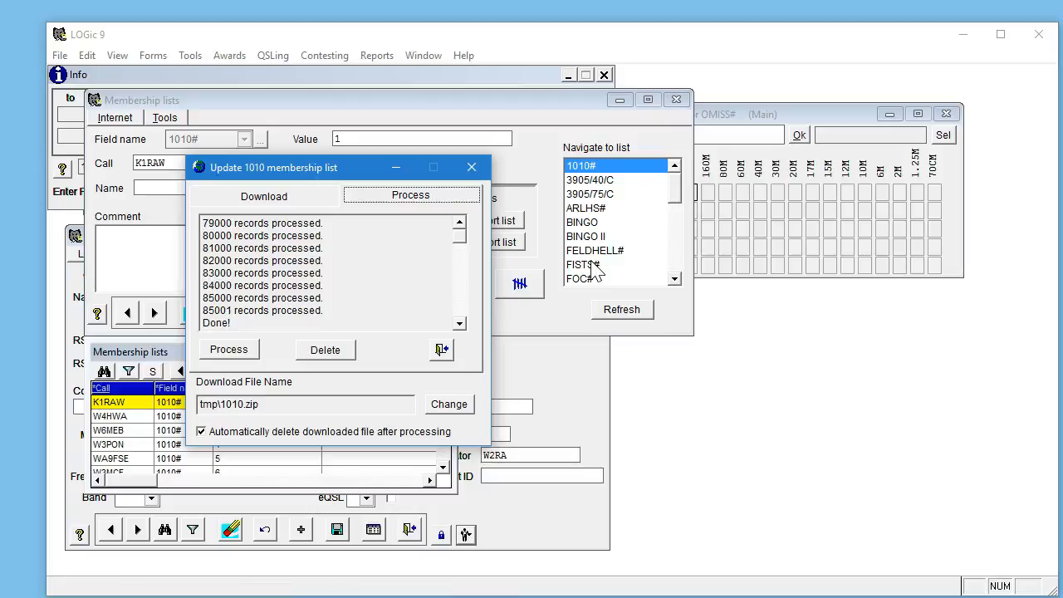
{"action": "left_click", "coordinate": [447, 355]}
Open the batch QSO update form for the 1010# list and try entering a band criterion by hand before clearing it.
{"action": "left_click", "coordinate": [164, 117]}
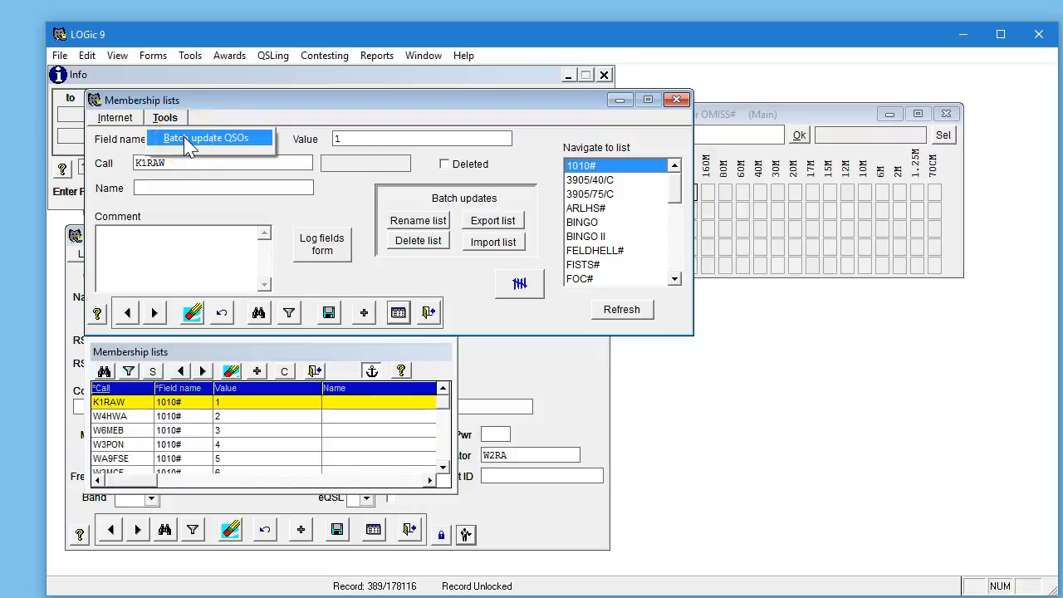
{"action": "left_click", "coordinate": [186, 143]}
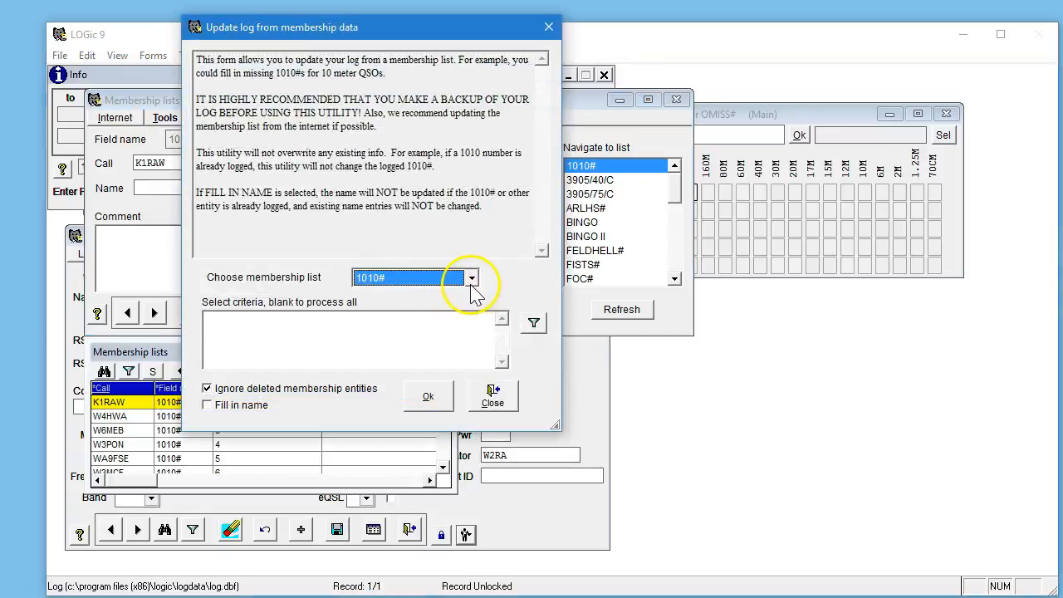
{"action": "left_click", "coordinate": [383, 340]}
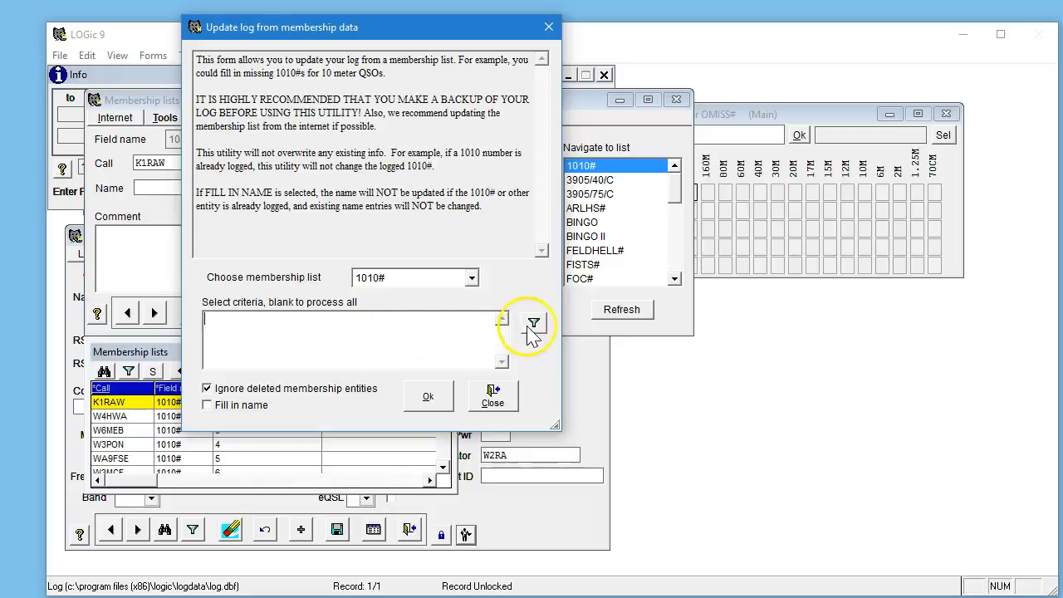
{"action": "type", "text": "band='"}
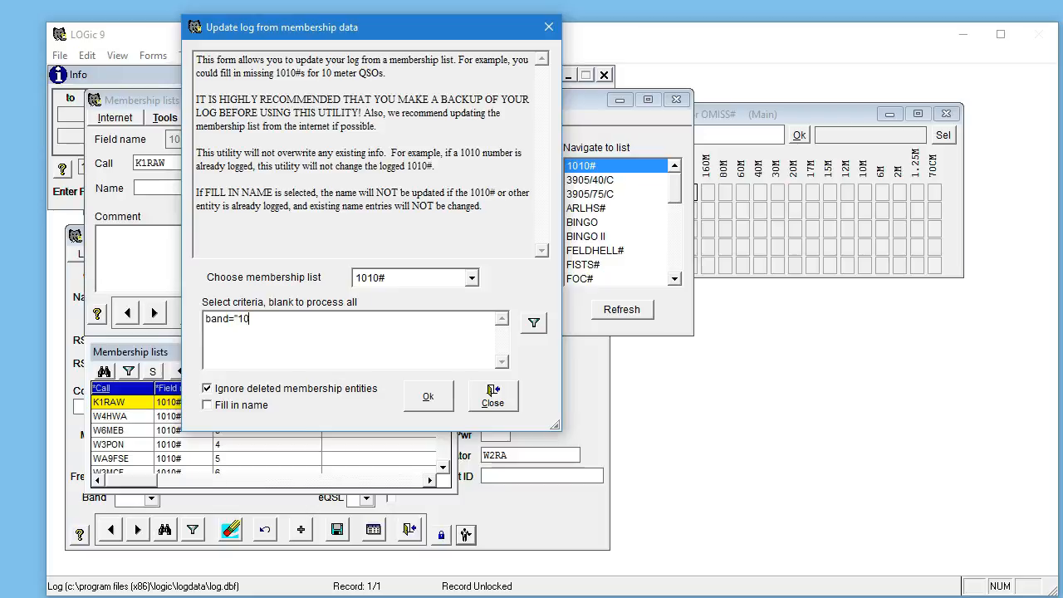
{"action": "key", "text": "BackSpace"}
{"action": "key", "text": "BackSpace"}
{"action": "left_click_drag", "start_coordinate": [277, 324], "coordinate": [132, 328]}
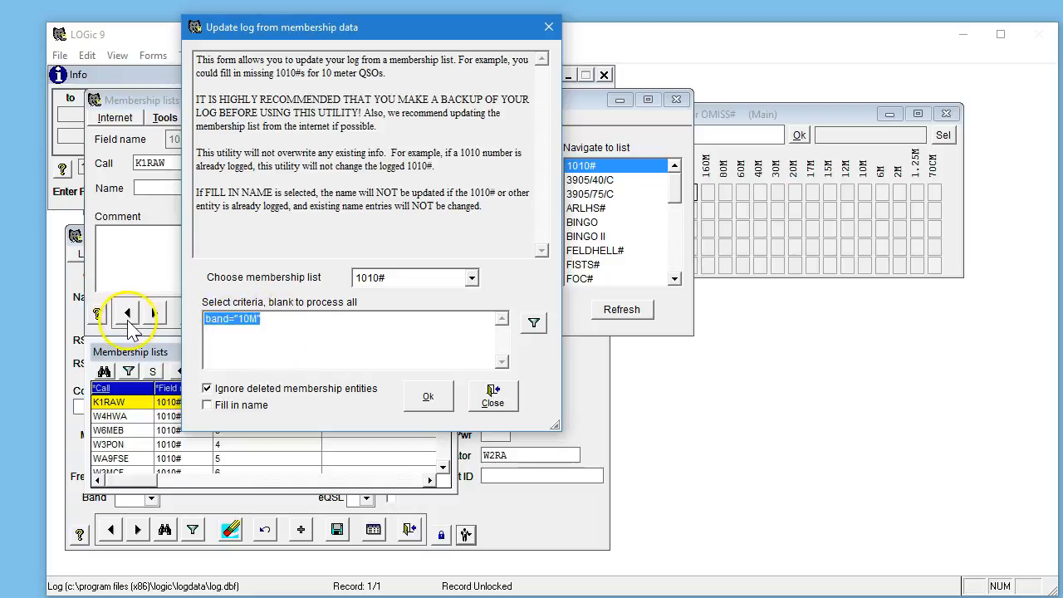
{"action": "key", "text": "Delete"}
Build the selection criterion BAND='10M' with the filter, matching every field.
{"action": "left_click", "coordinate": [535, 322]}
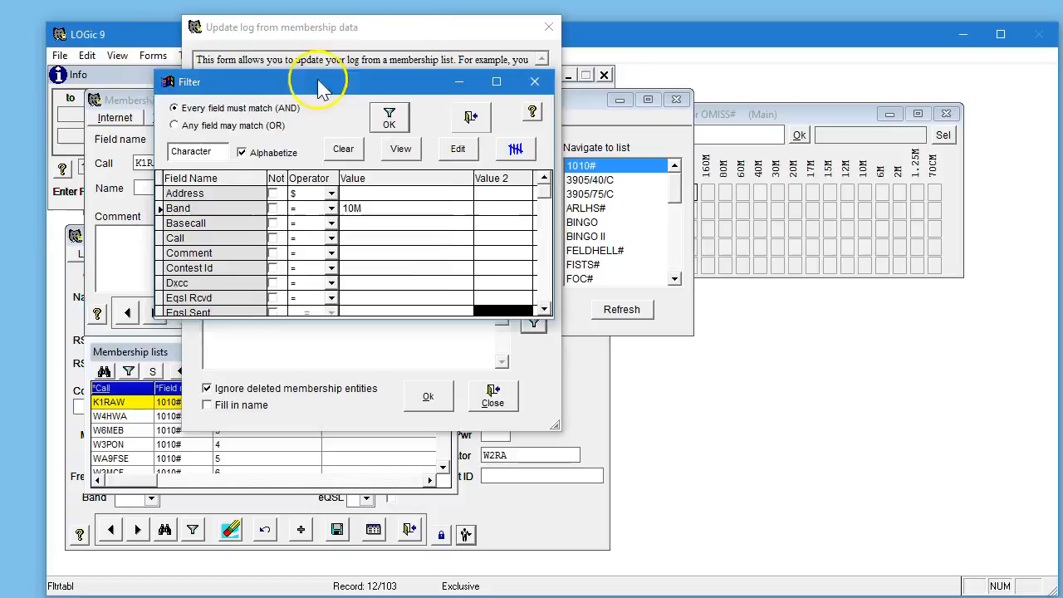
{"action": "left_click_drag", "start_coordinate": [321, 88], "coordinate": [330, 108]}
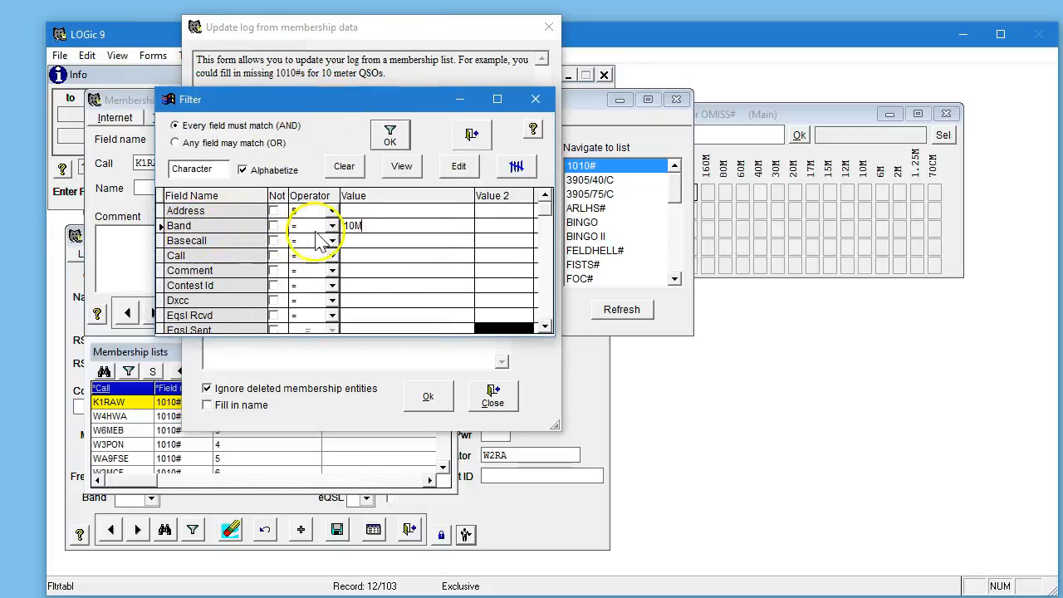
{"action": "left_click", "coordinate": [392, 140]}
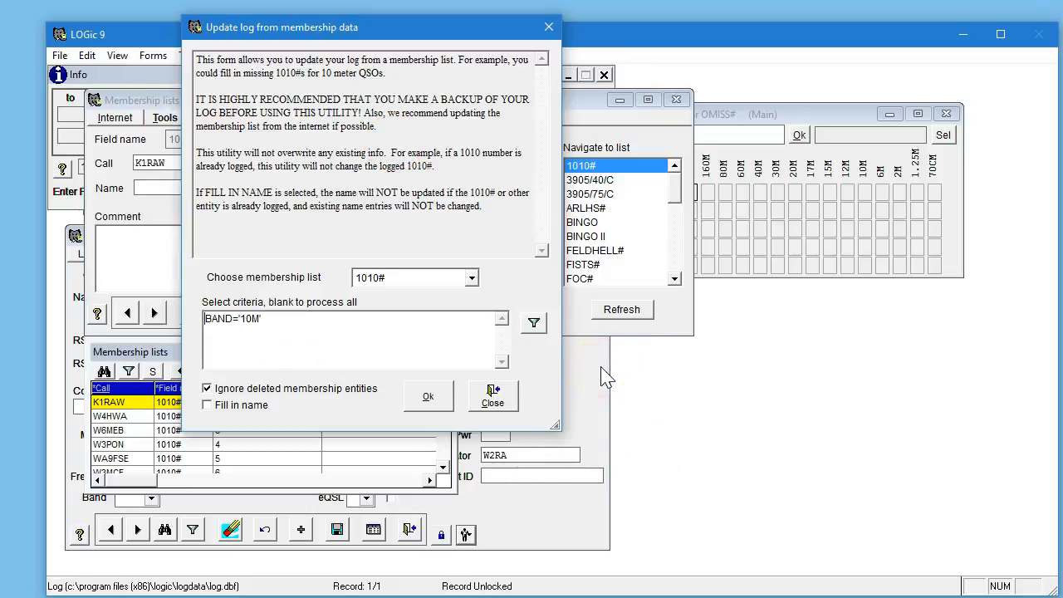
Enable Fill in name, run the batch update of the log, and close the update form.
{"action": "left_click", "coordinate": [231, 407]}
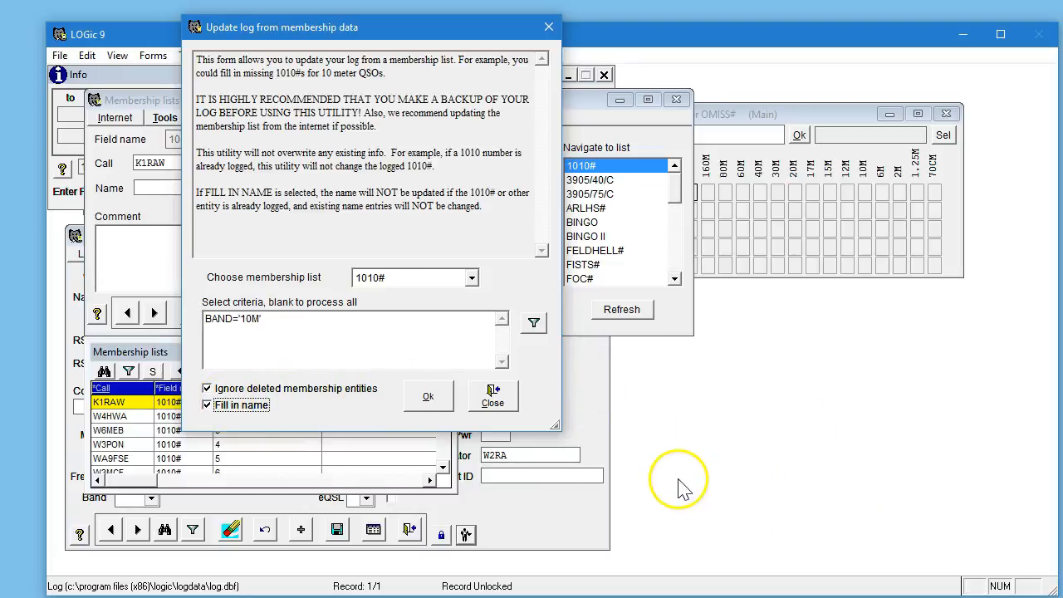
{"action": "left_click", "coordinate": [439, 404]}
{"action": "left_click", "coordinate": [482, 275]}
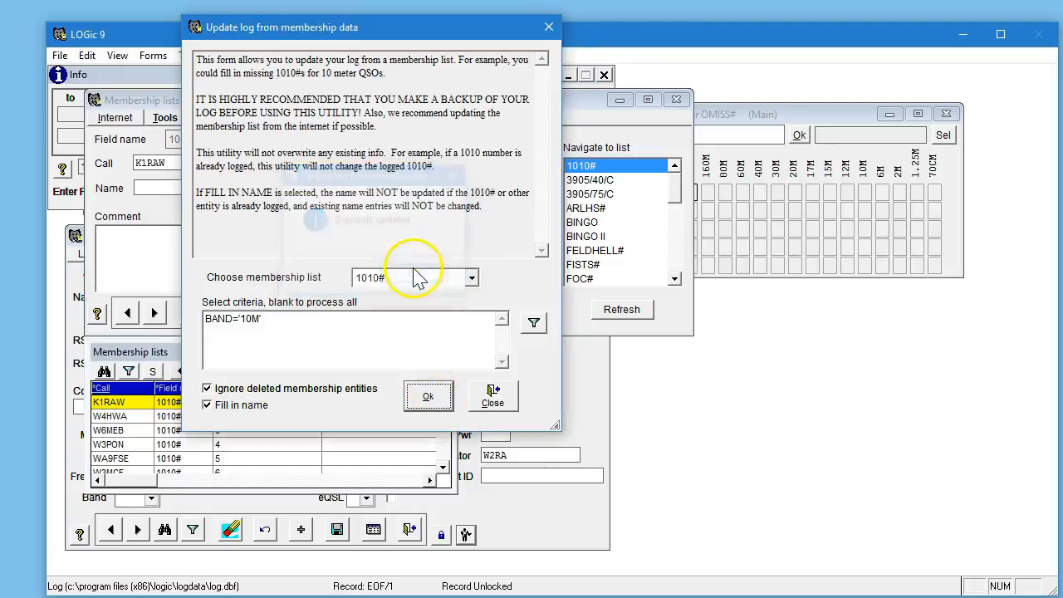
{"action": "left_click", "coordinate": [550, 26]}
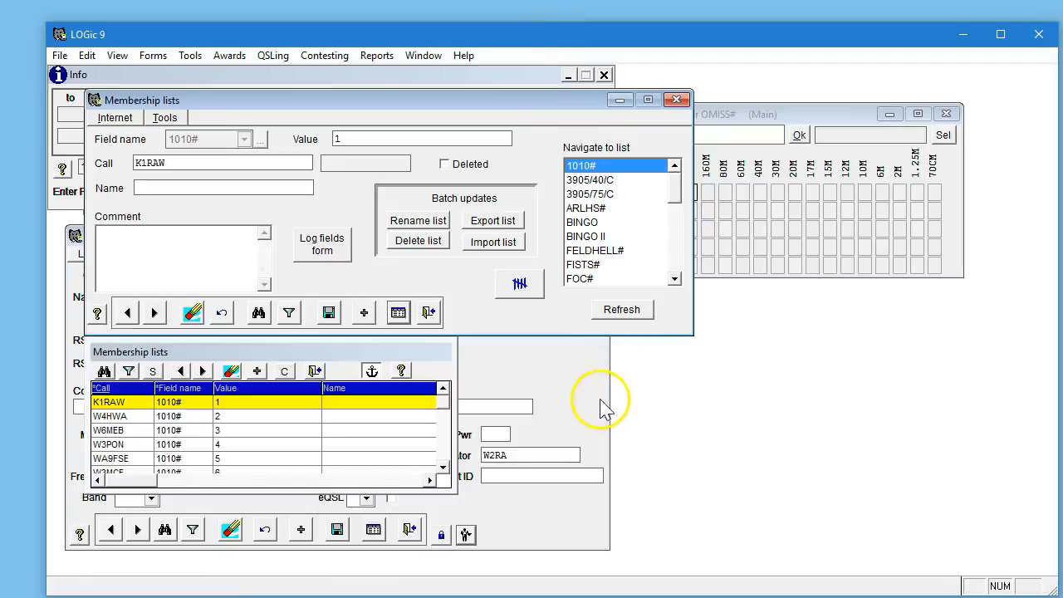
Close the Membership lists window, declining to pack the memberships table.
{"action": "left_click", "coordinate": [676, 100]}
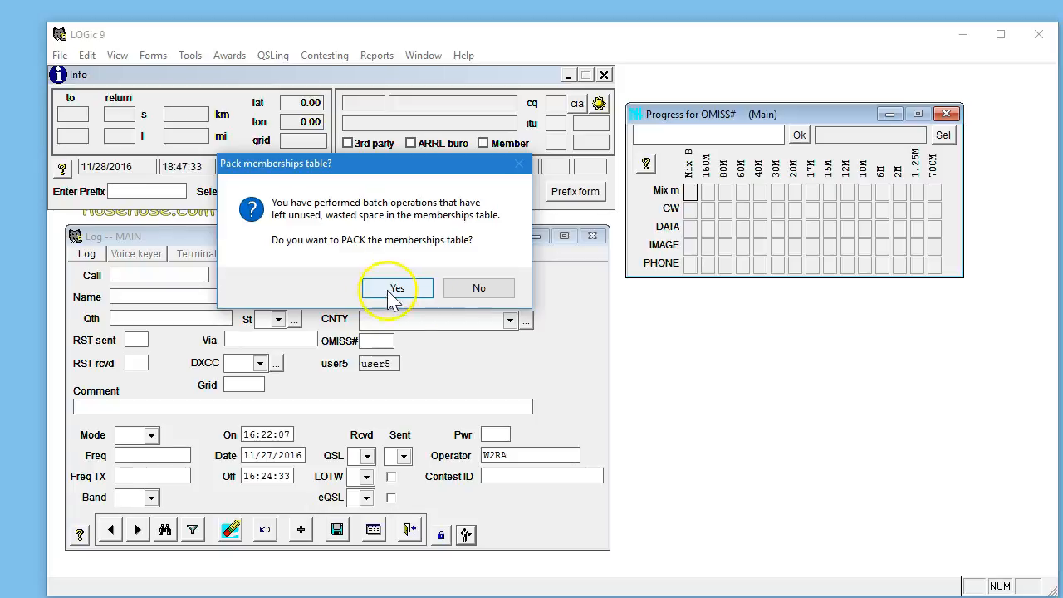
{"action": "left_click", "coordinate": [476, 293]}
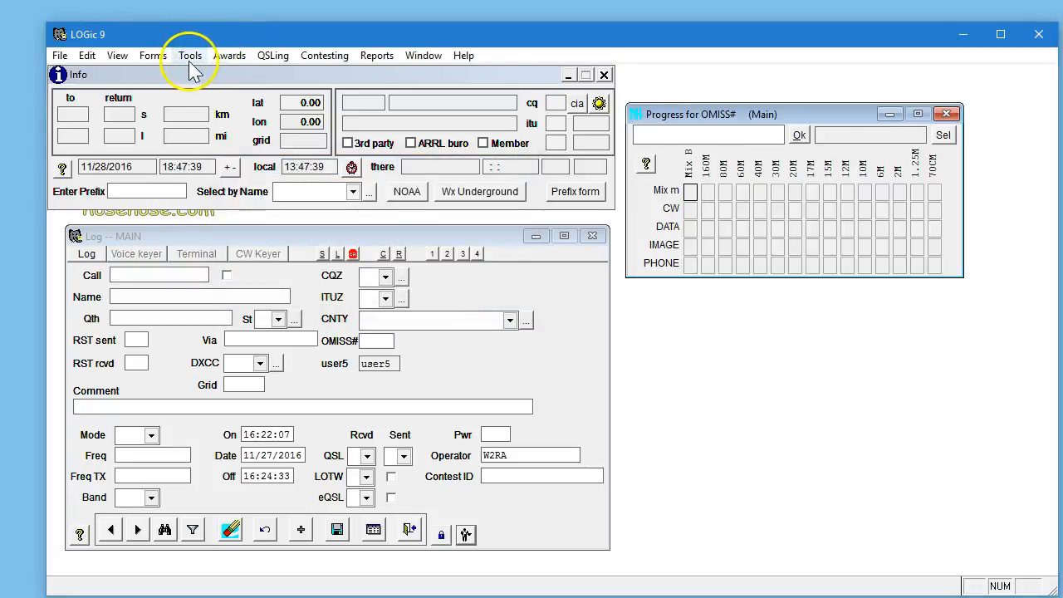
Add a new log record and enter a contact's call sign.
{"action": "left_click", "coordinate": [302, 531]}
{"action": "type", "text": "K24TLC"}
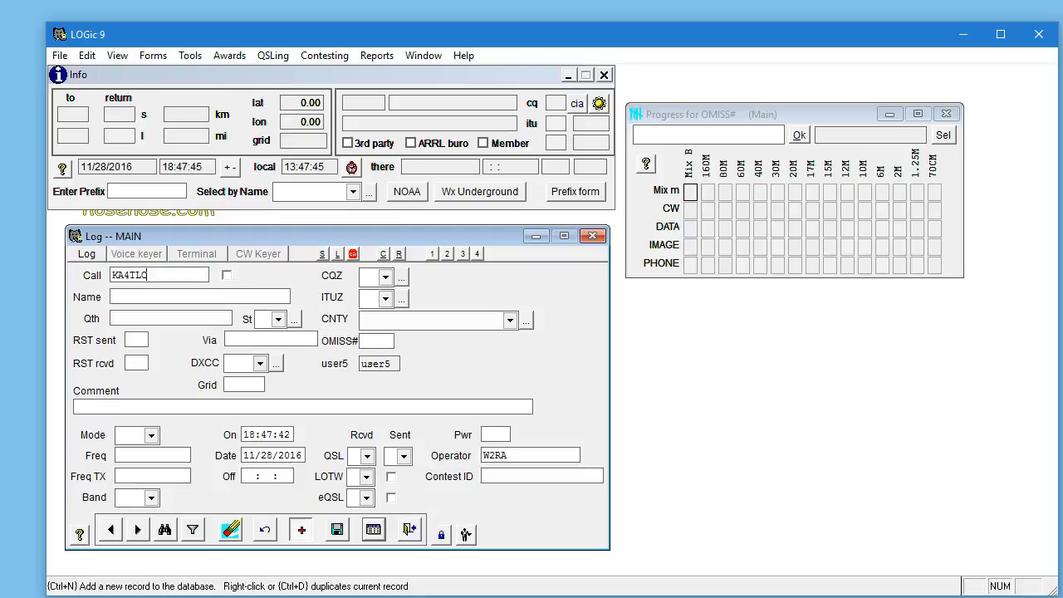
{"action": "key", "text": "Tab"}
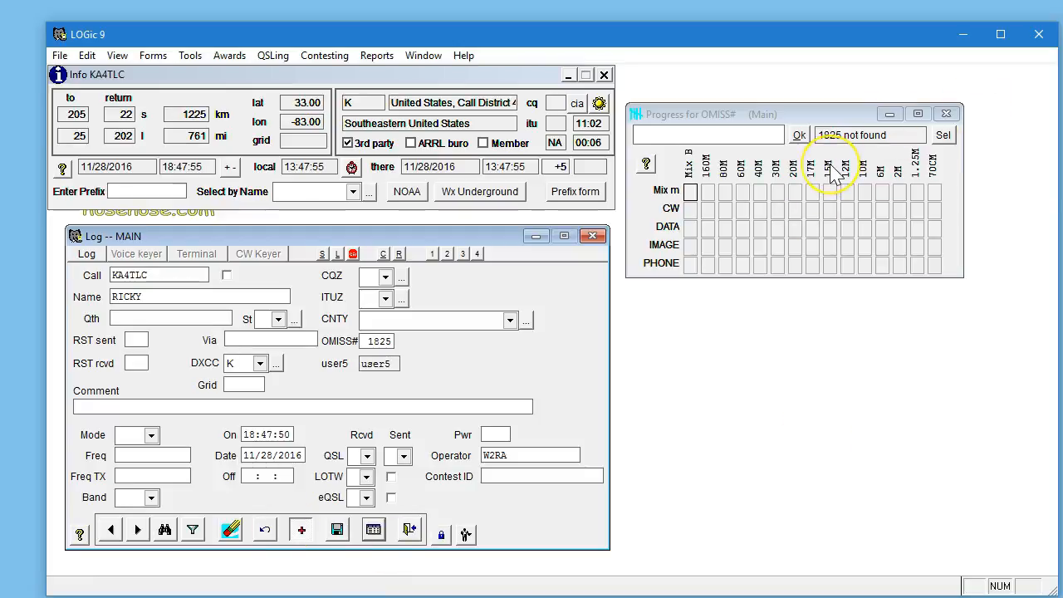
Open the Memberships form for the current call and place it beside the log window.
{"action": "left_click", "coordinate": [155, 56]}
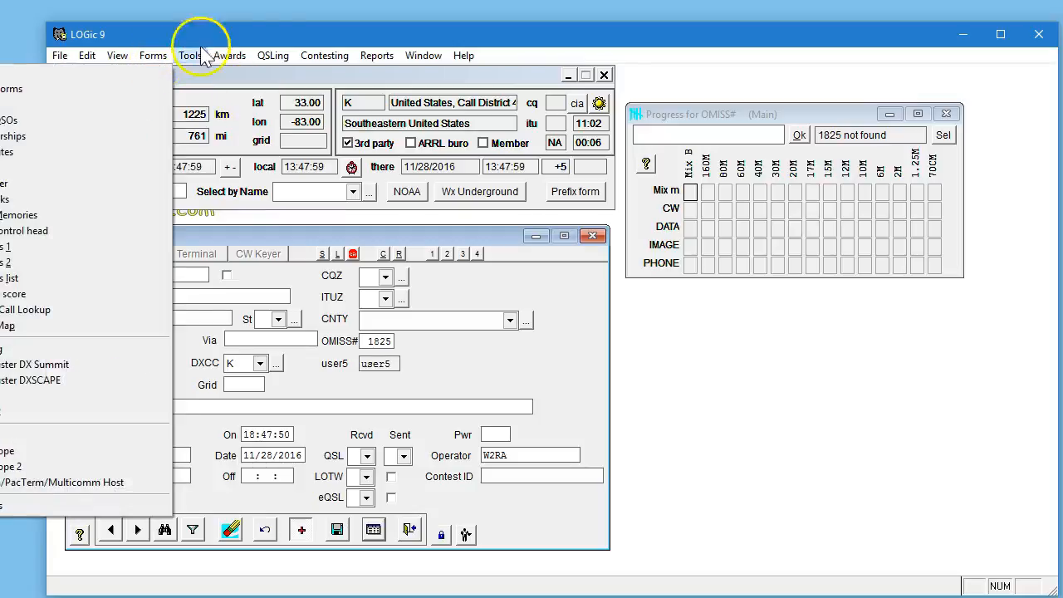
{"action": "left_click", "coordinate": [277, 38]}
{"action": "left_click_drag", "start_coordinate": [276, 38], "coordinate": [379, 39]}
{"action": "left_click", "coordinate": [253, 56]}
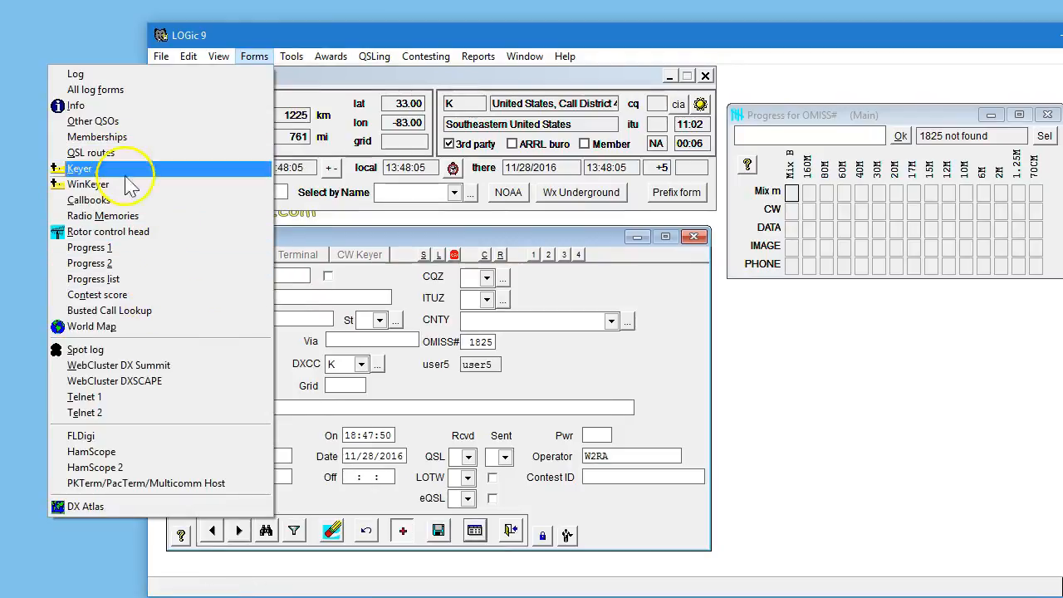
{"action": "left_click", "coordinate": [121, 142]}
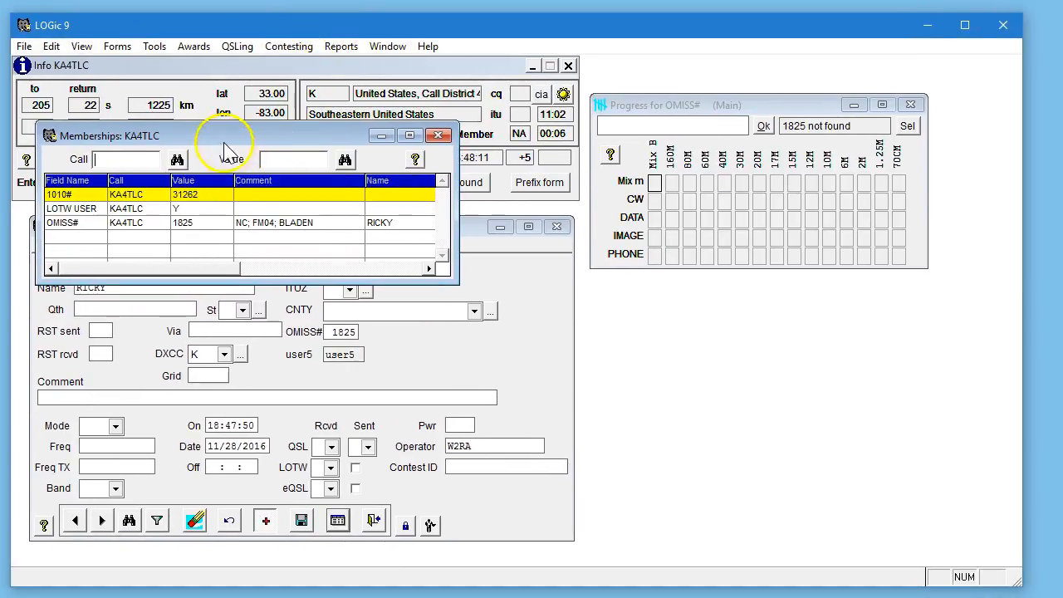
{"action": "left_click_drag", "start_coordinate": [213, 133], "coordinate": [709, 314]}
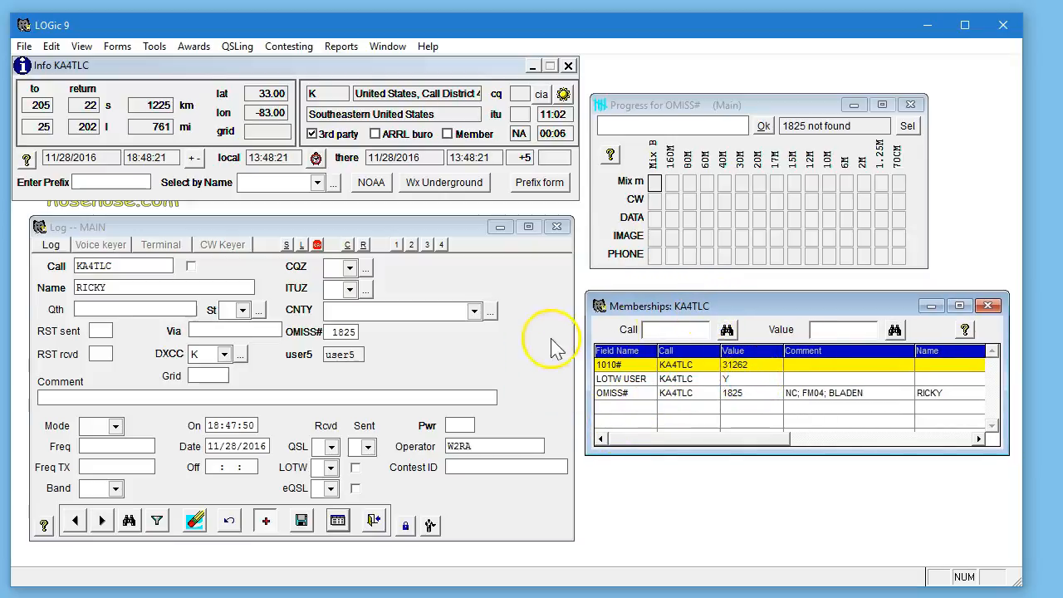
Look up another station's memberships by its call sign and scroll across the record columns.
{"action": "left_click", "coordinate": [652, 332]}
{"action": "type", "text": "WA4PGM"}
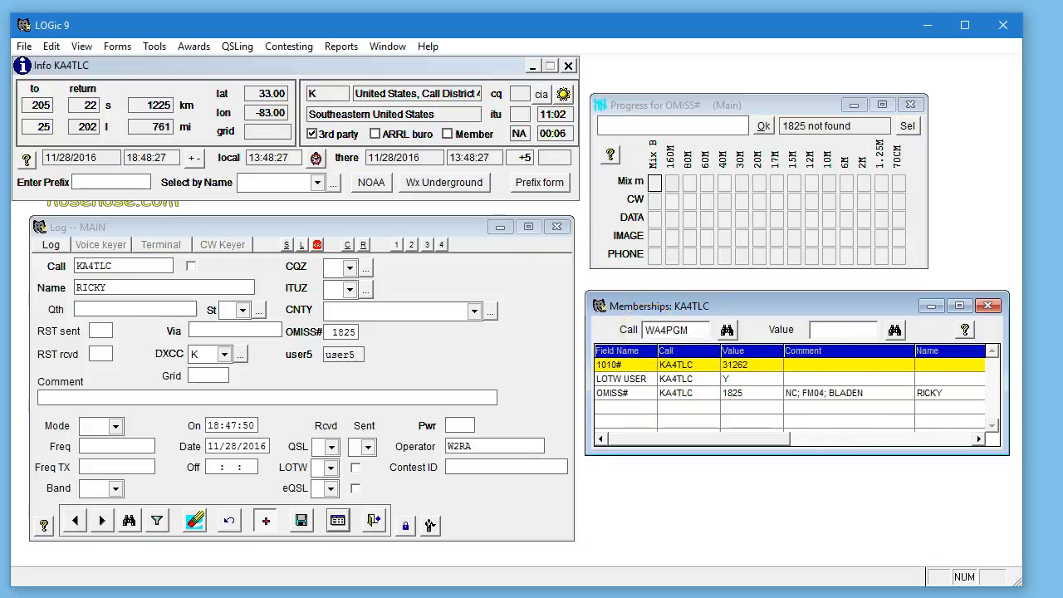
{"action": "left_click", "coordinate": [727, 330]}
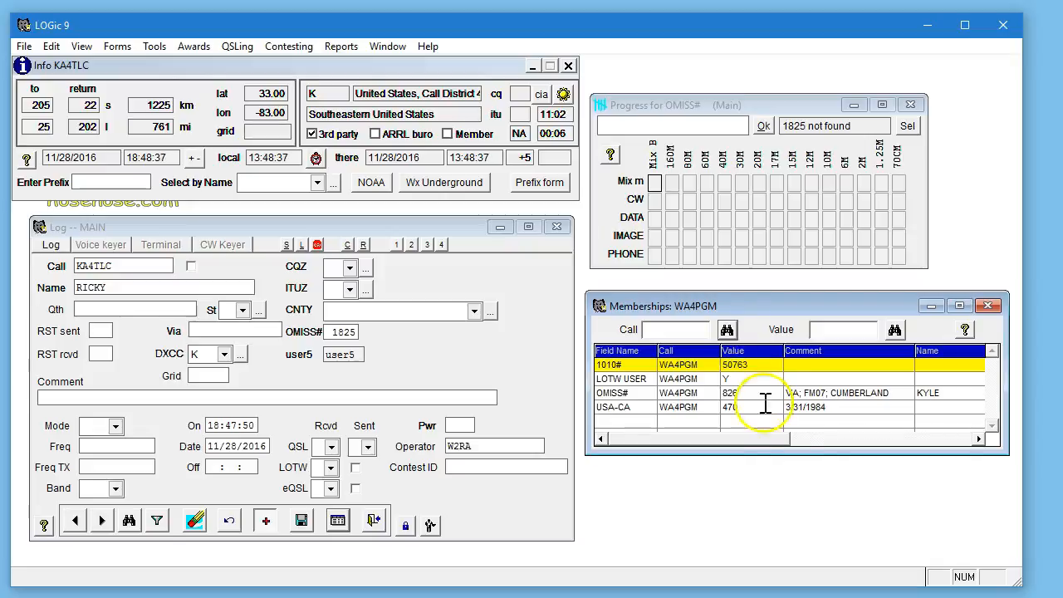
{"action": "left_click", "coordinate": [889, 443]}
{"action": "left_click", "coordinate": [889, 443]}
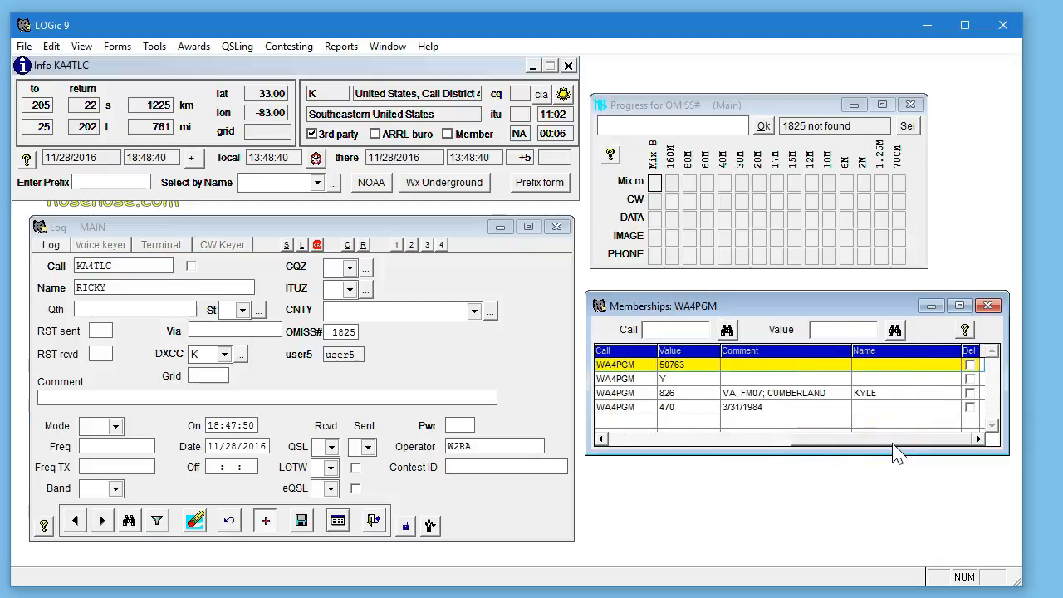
{"action": "left_click_drag", "start_coordinate": [845, 443], "coordinate": [603, 451]}
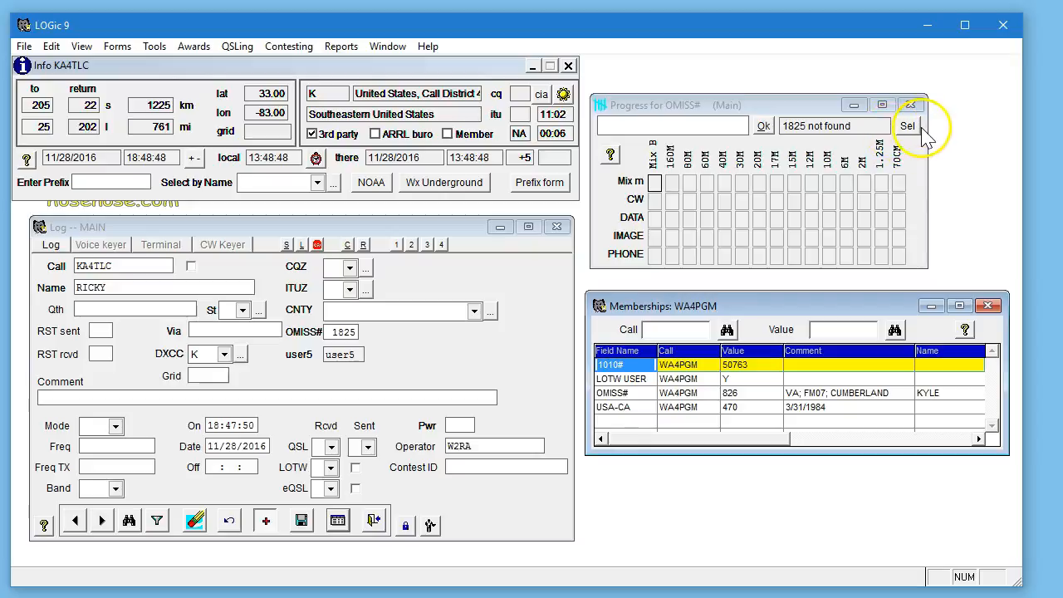
Open the award and sub-award selection in the OMISS# progress window.
{"action": "left_click", "coordinate": [745, 107]}
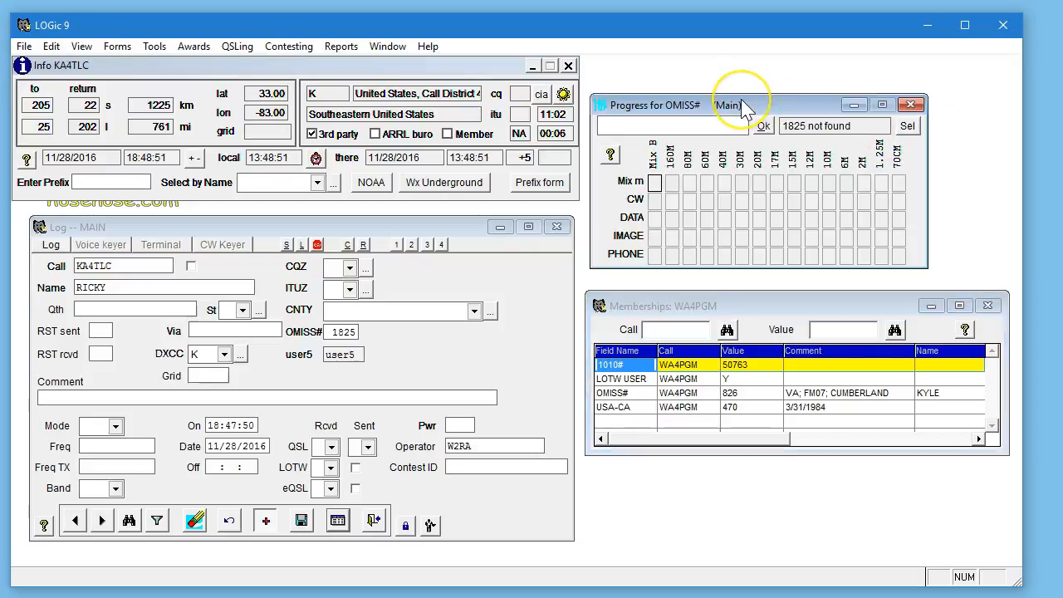
{"action": "left_click", "coordinate": [904, 126]}
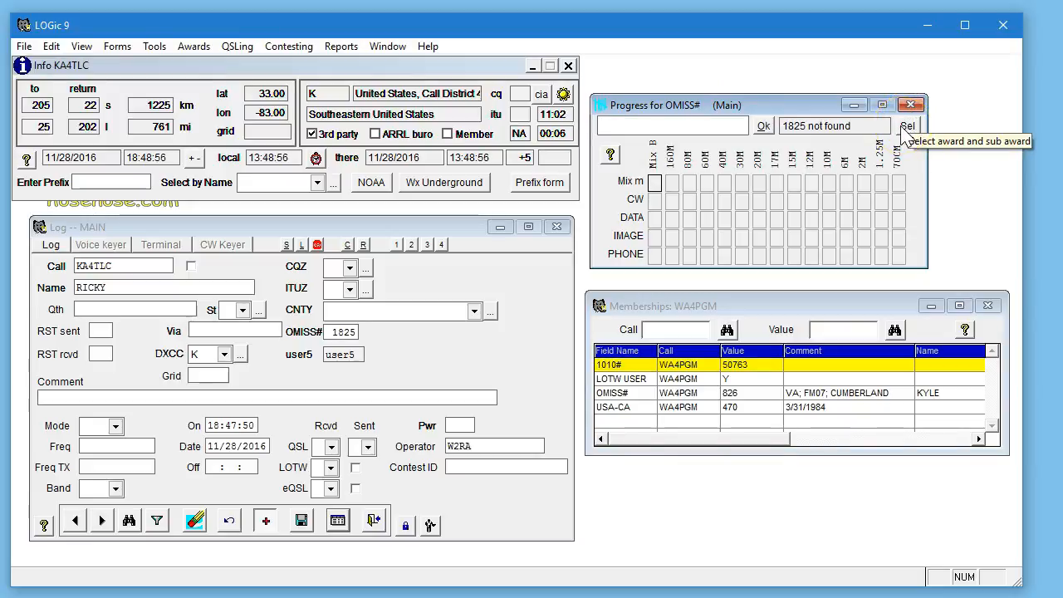